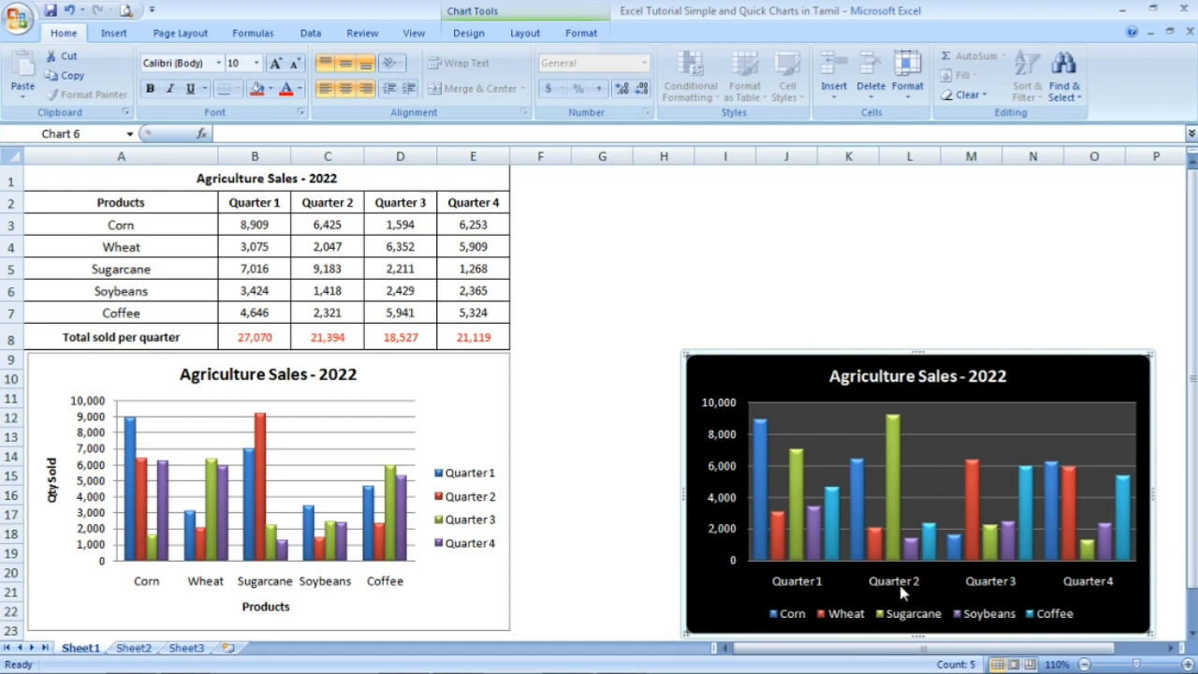
- Examine the product names in the sales table and the two existing column charts on the sheet
left_click(138, 227)
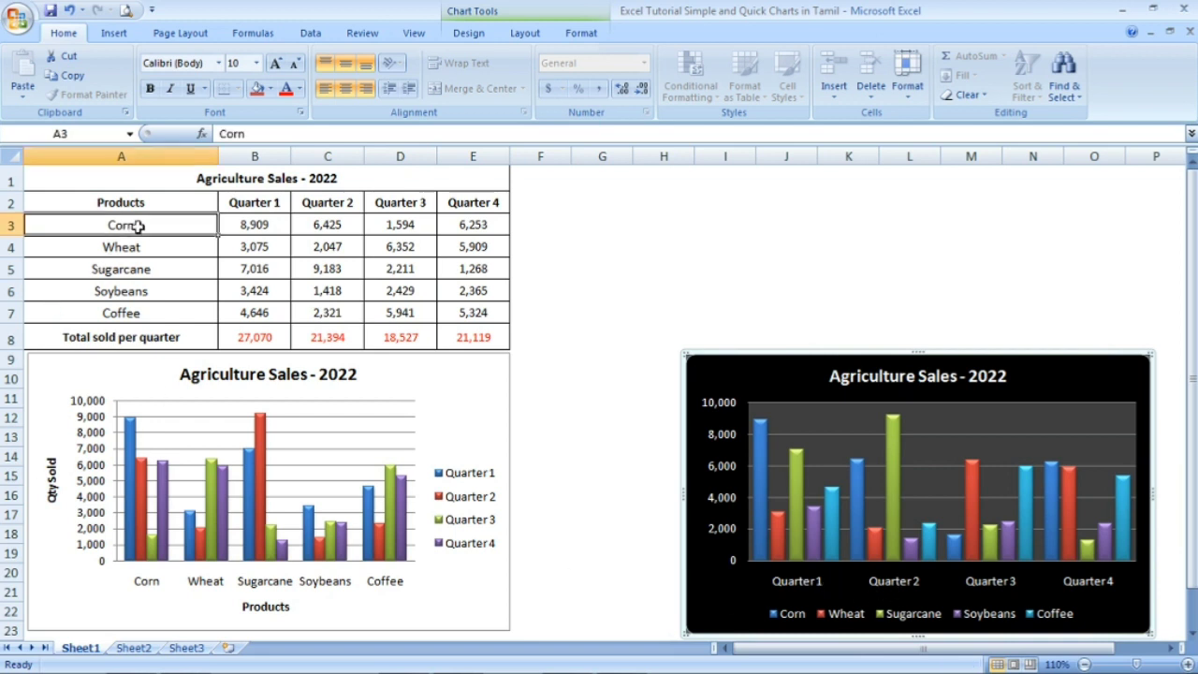
left_click_drag(138, 226, 135, 315)
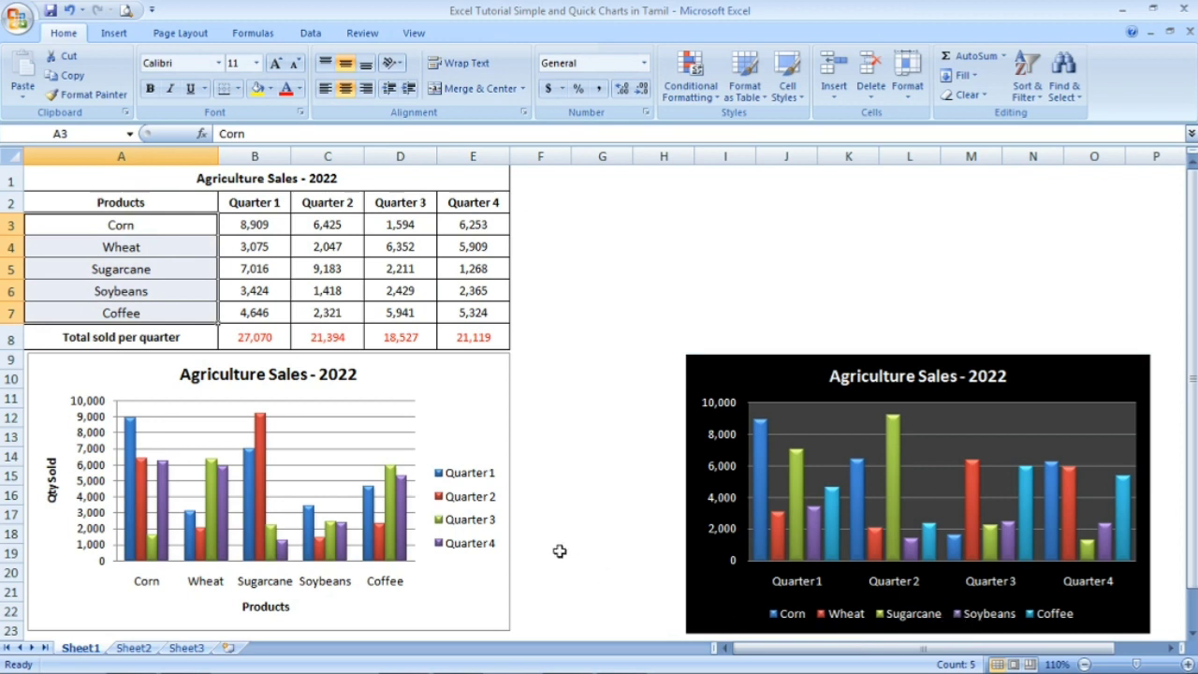
left_click(498, 425)
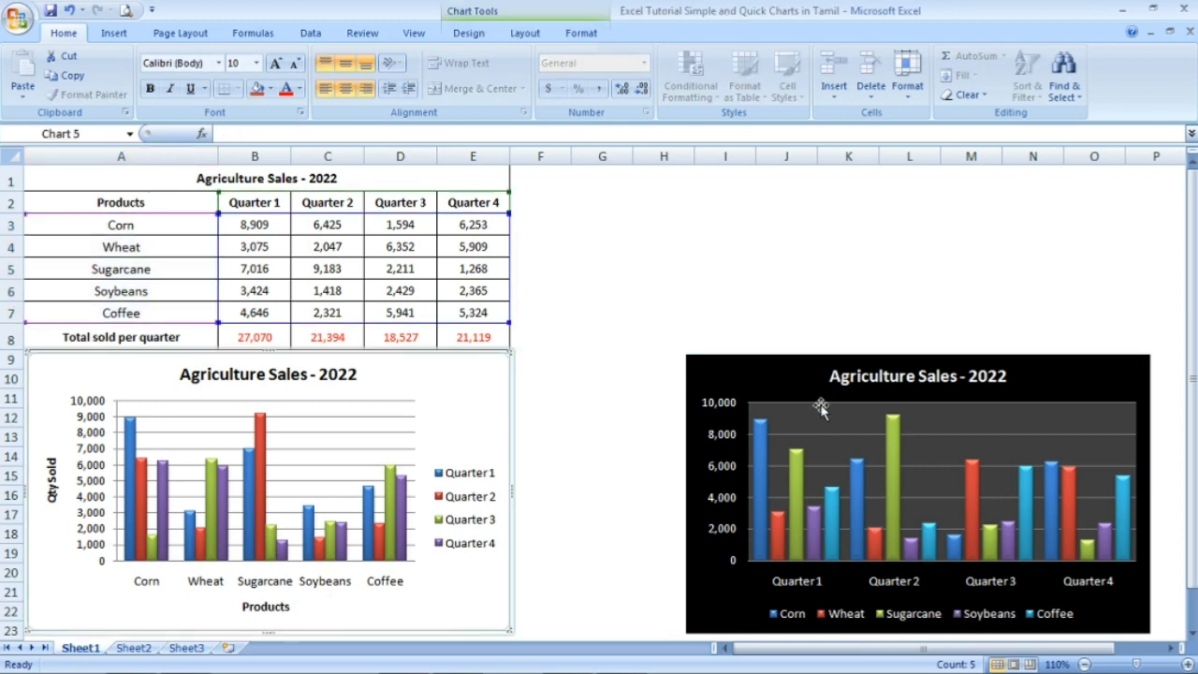
left_click(771, 375)
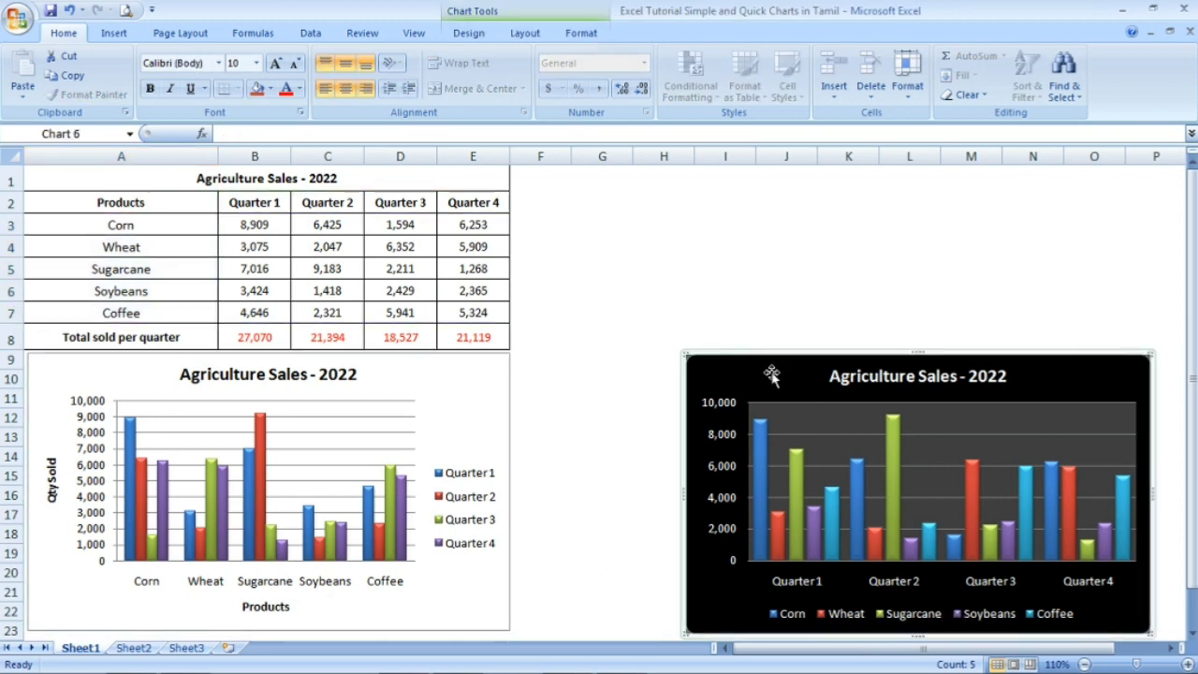
left_click(417, 408)
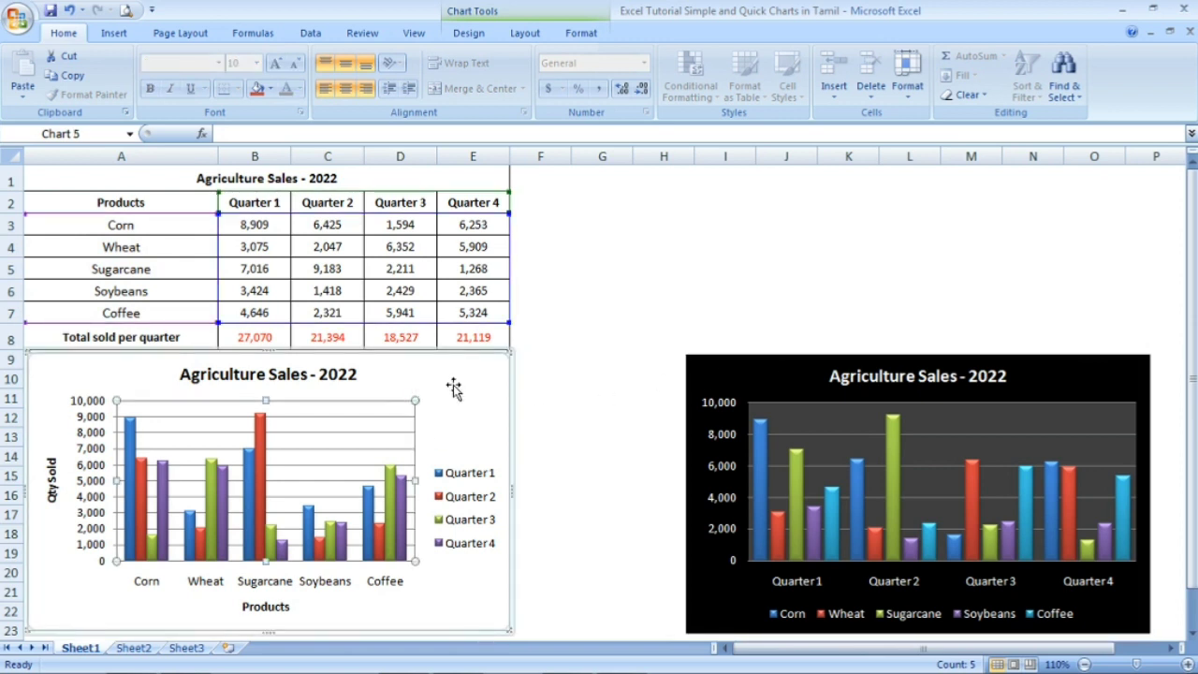
left_click(453, 388)
left_click(703, 250)
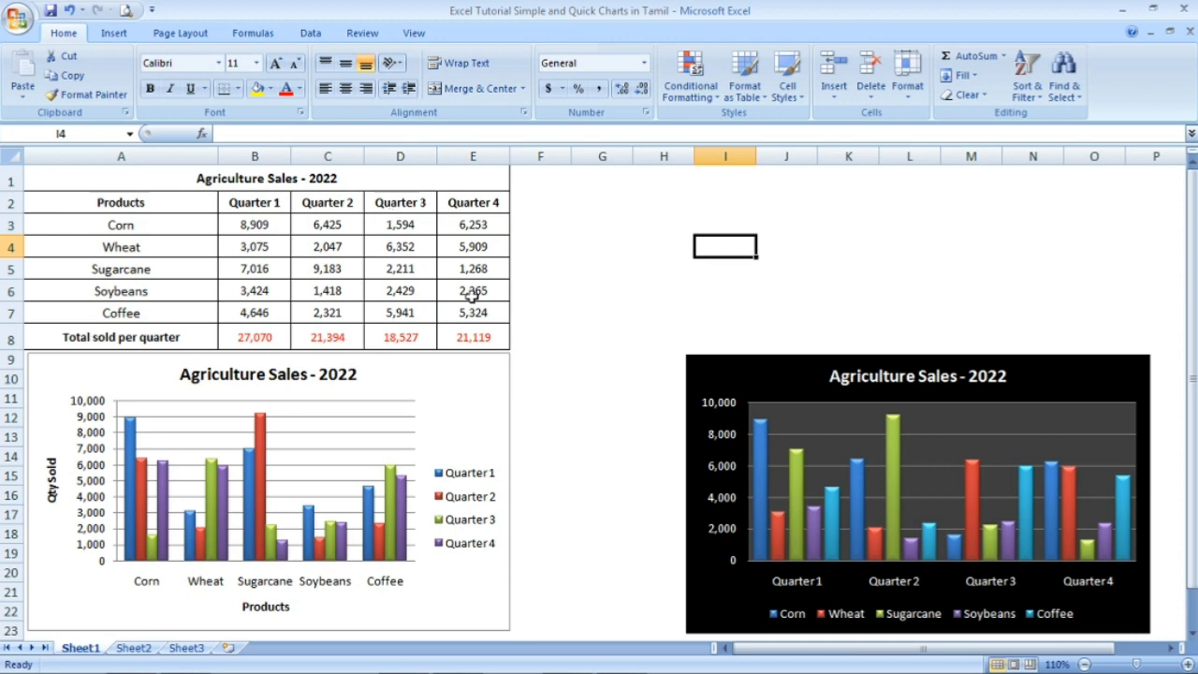
left_click(460, 372)
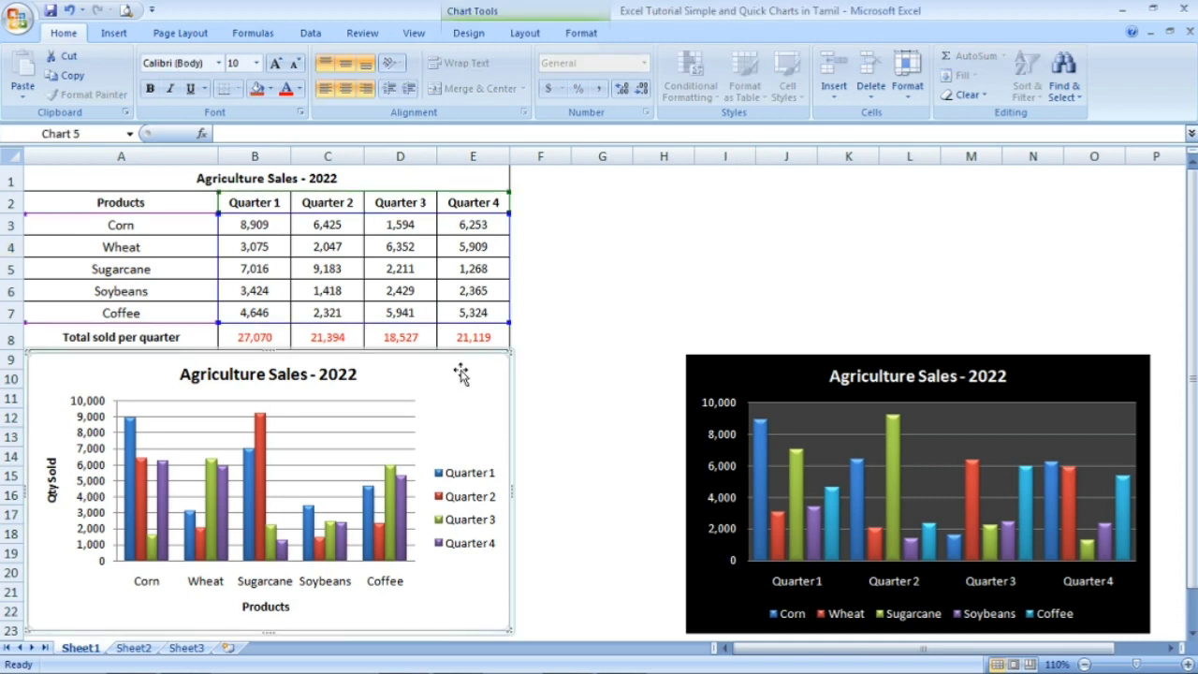
left_click(705, 384)
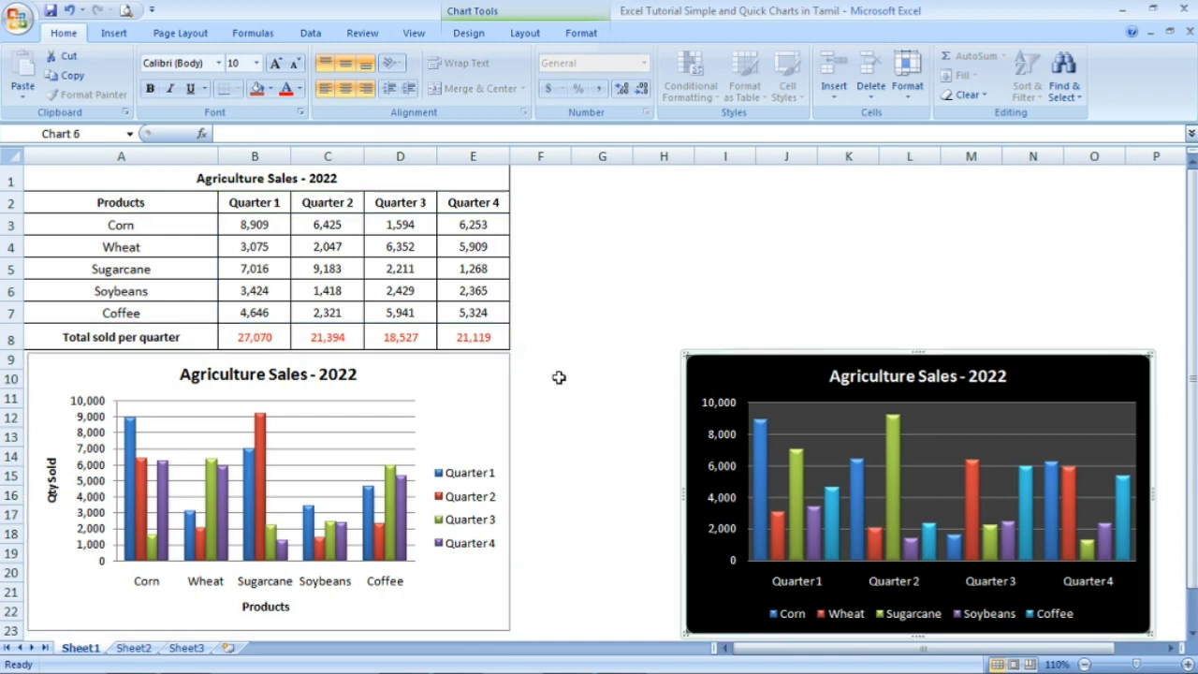
- Delete both existing charts, the white one below the table and the black one beside it
left_click(459, 372)
key("Delete")
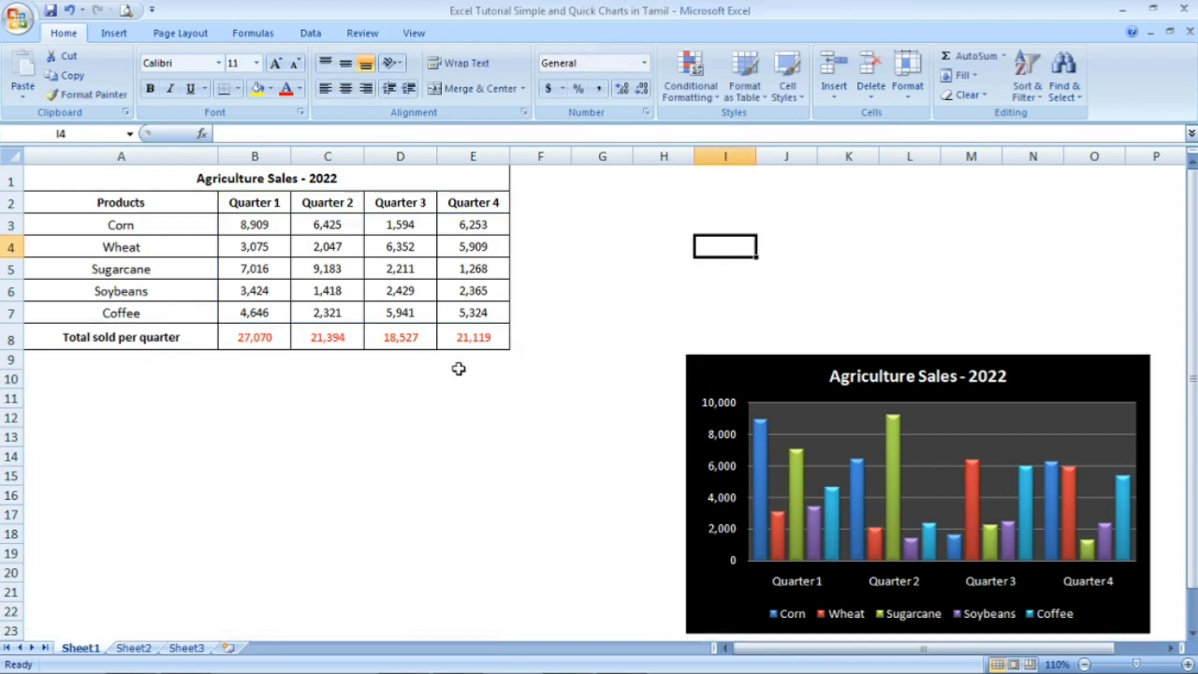
left_click(747, 368)
key("Delete")
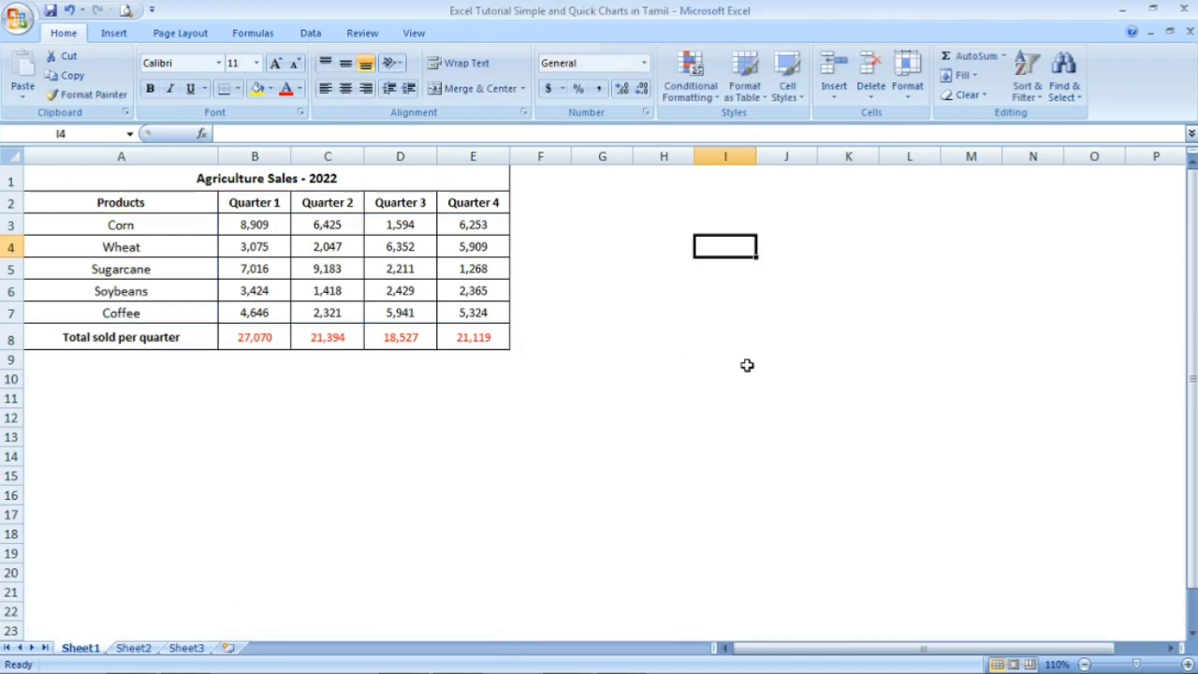
- Create a default clustered column chart from the product and quarter data in A2:E7, excluding the totals row
left_click(597, 395)
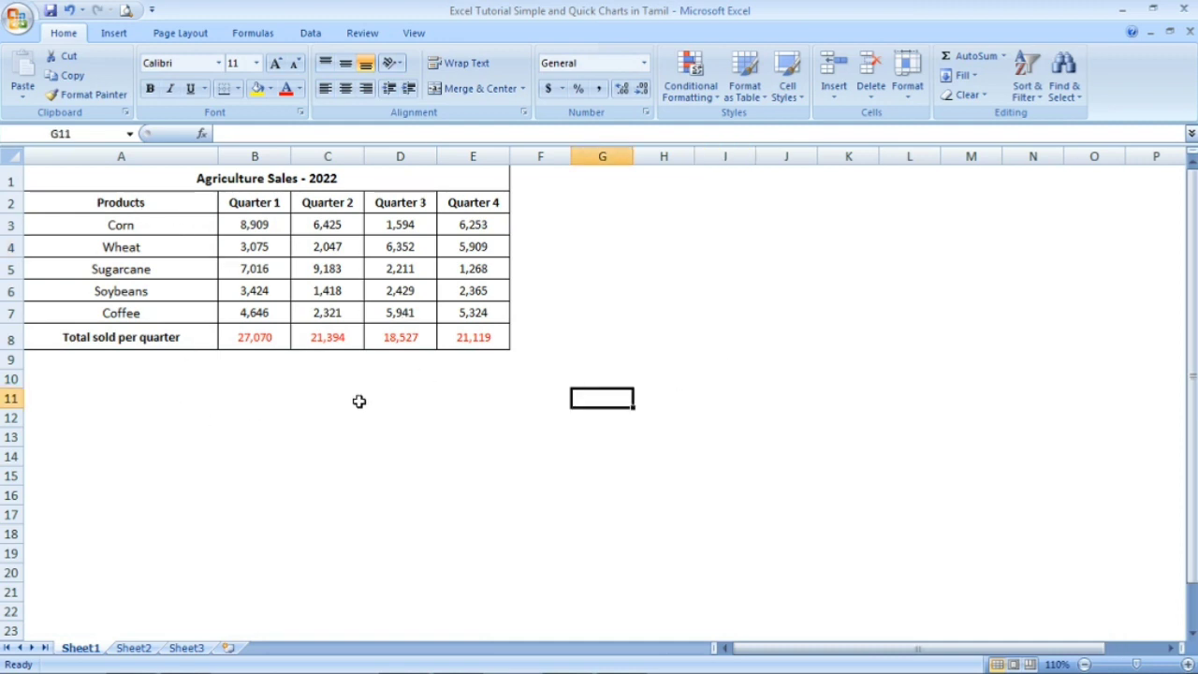
left_click(402, 309)
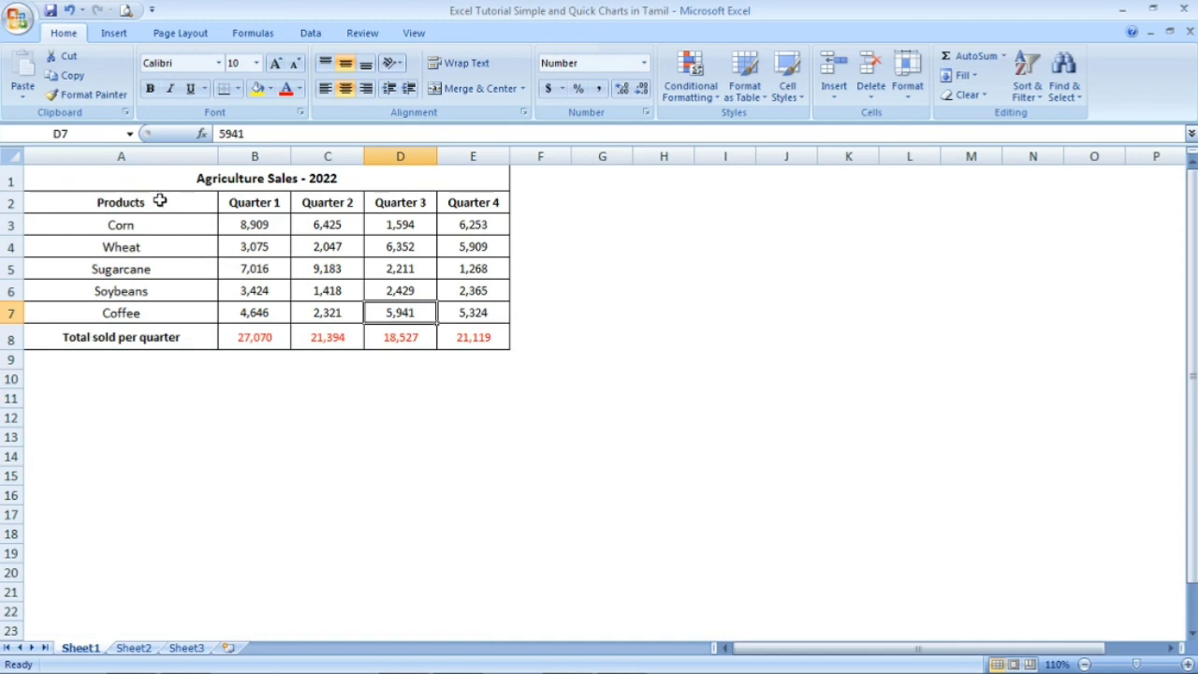
left_click_drag(160, 200, 450, 309)
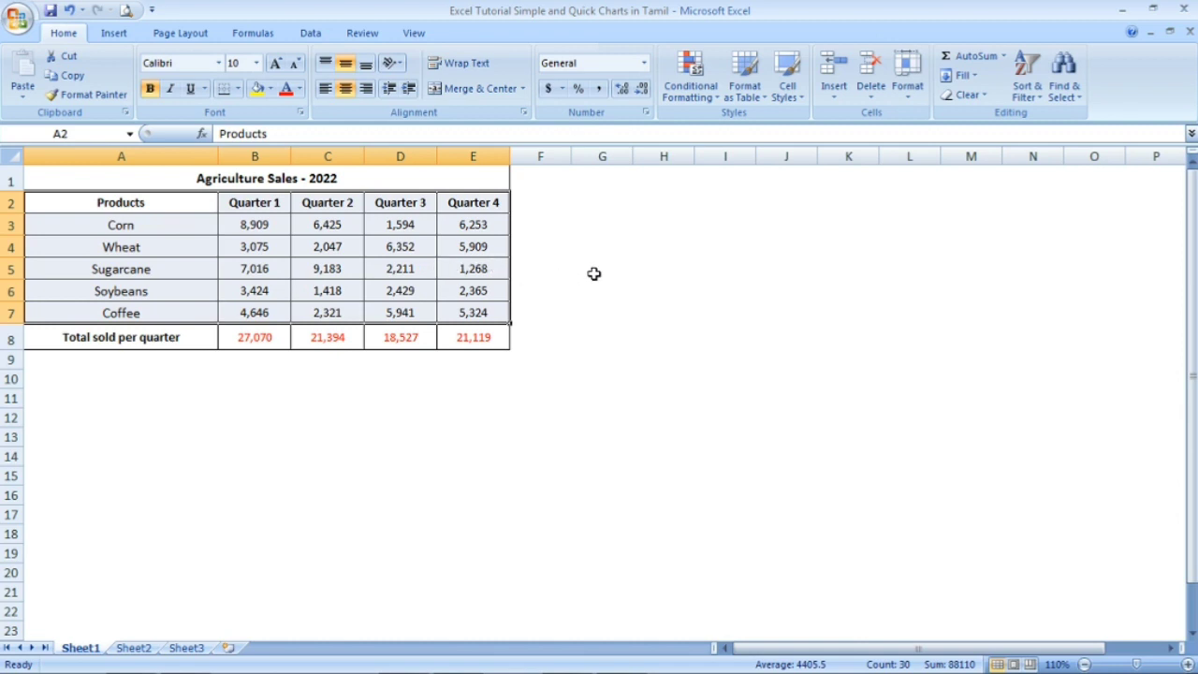
key("alt+F1")
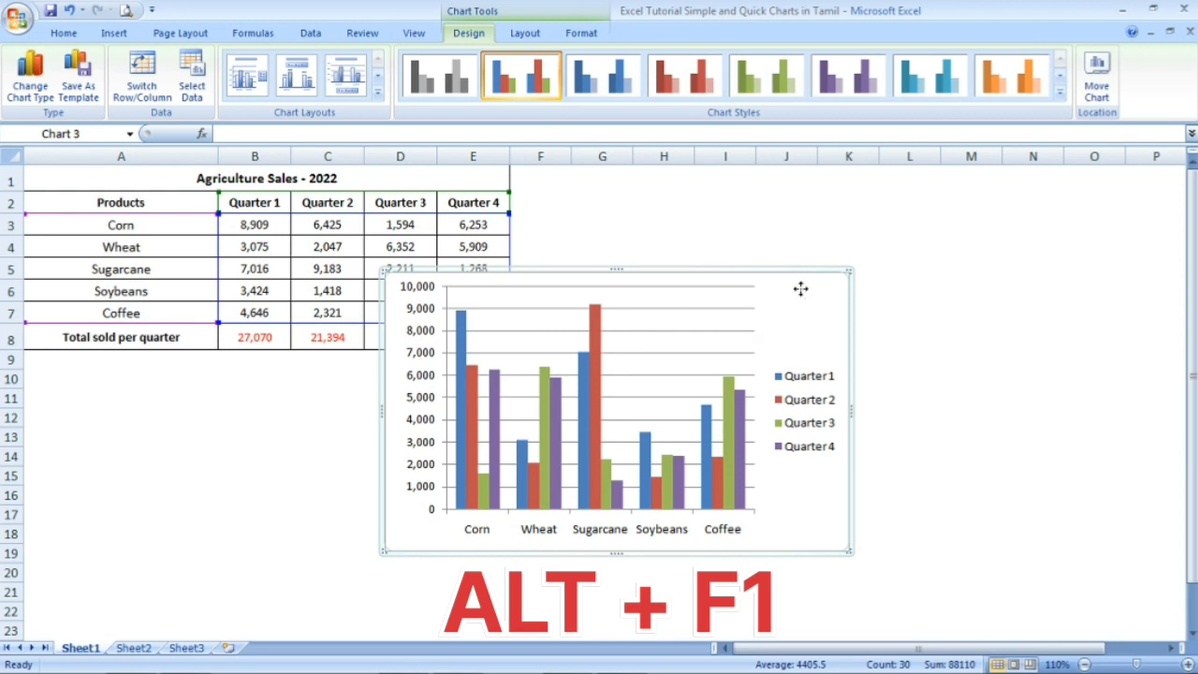
- Move the chart around the sheet and enlarge it from its corners to test its placement and size
left_click_drag(897, 251, 458, 268)
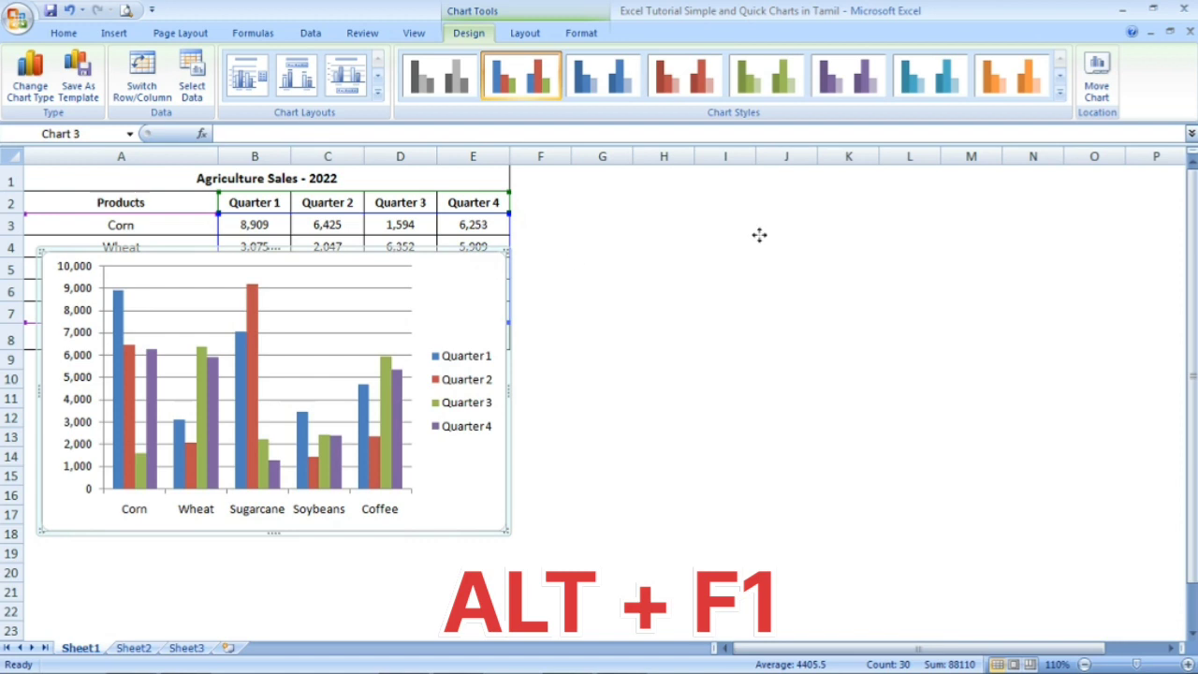
left_click_drag(759, 235, 781, 227)
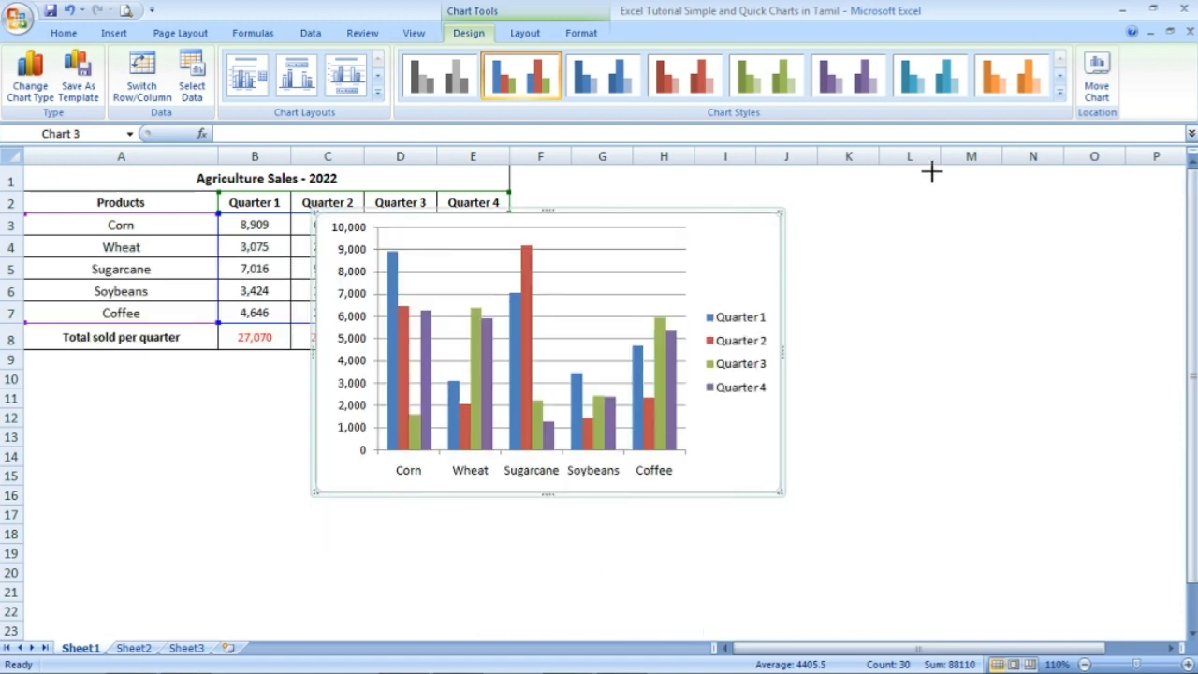
left_click_drag(932, 171, 934, 170)
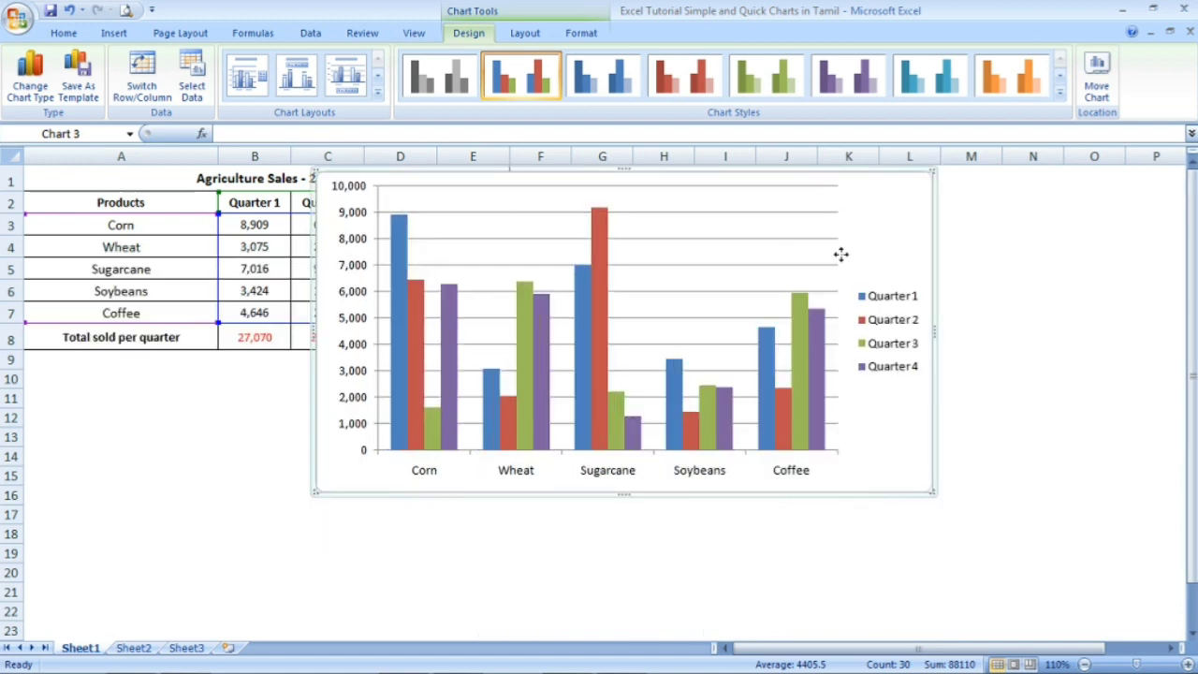
left_click_drag(841, 255, 808, 291)
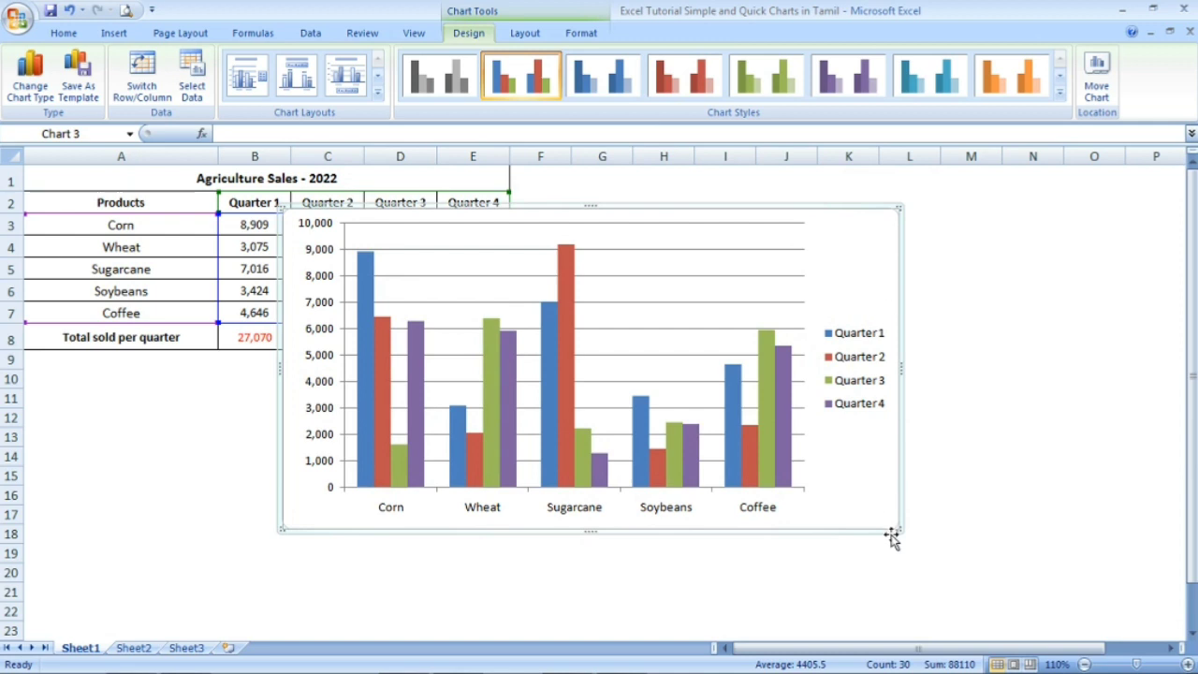
left_click_drag(899, 530, 884, 515)
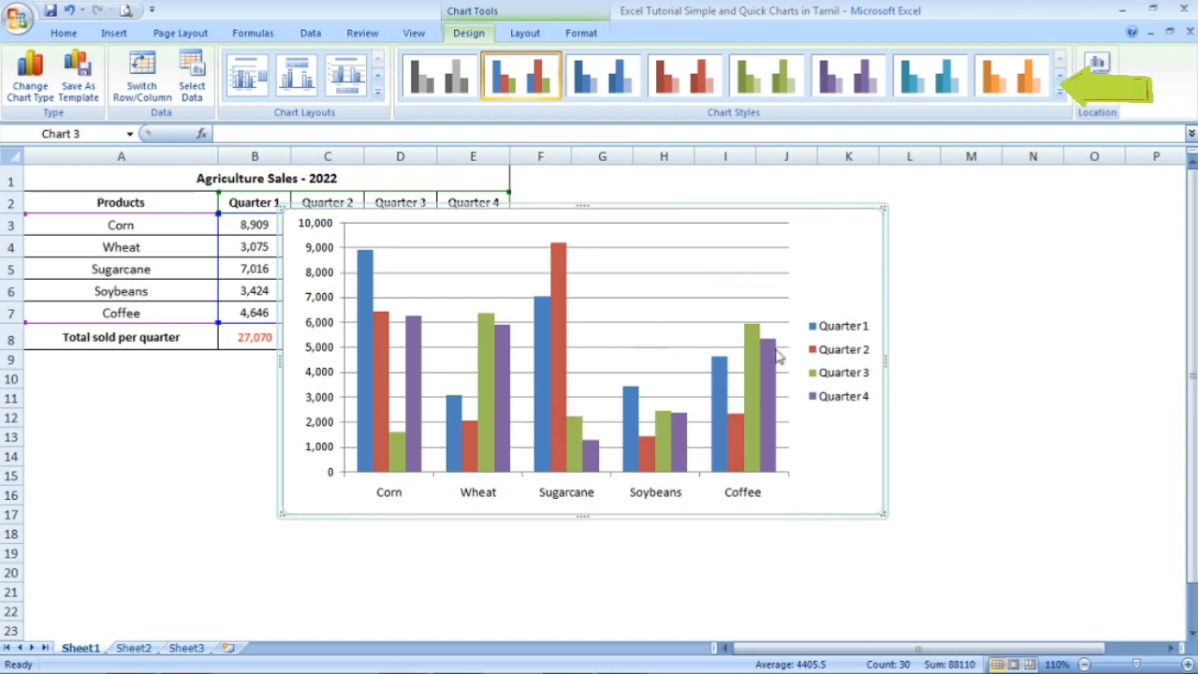
- Place the chart directly below the table and shrink it to about the width of columns A to E
left_click(1060, 95)
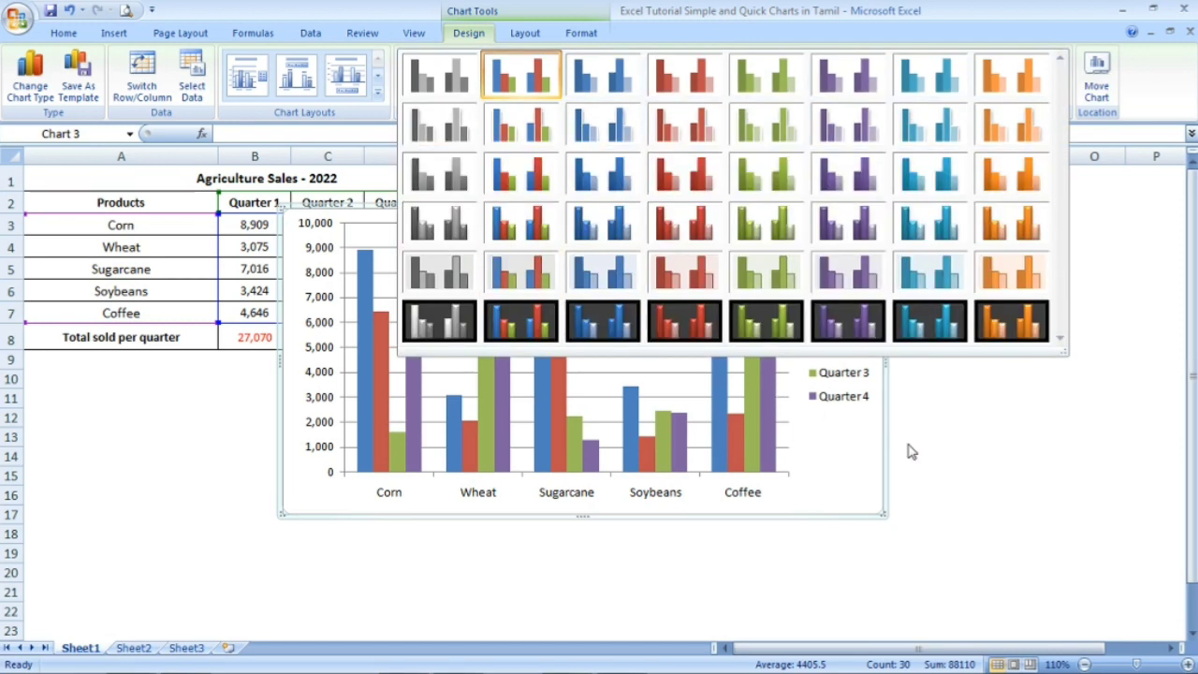
left_click(851, 442)
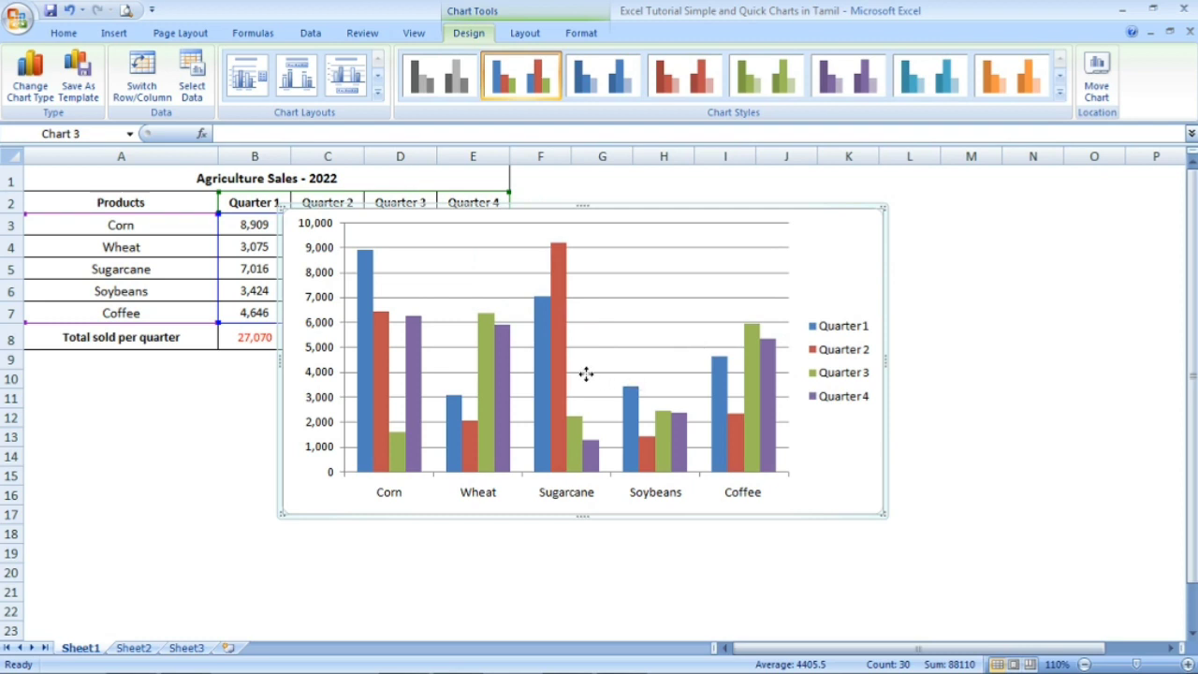
left_click_drag(586, 373, 328, 521)
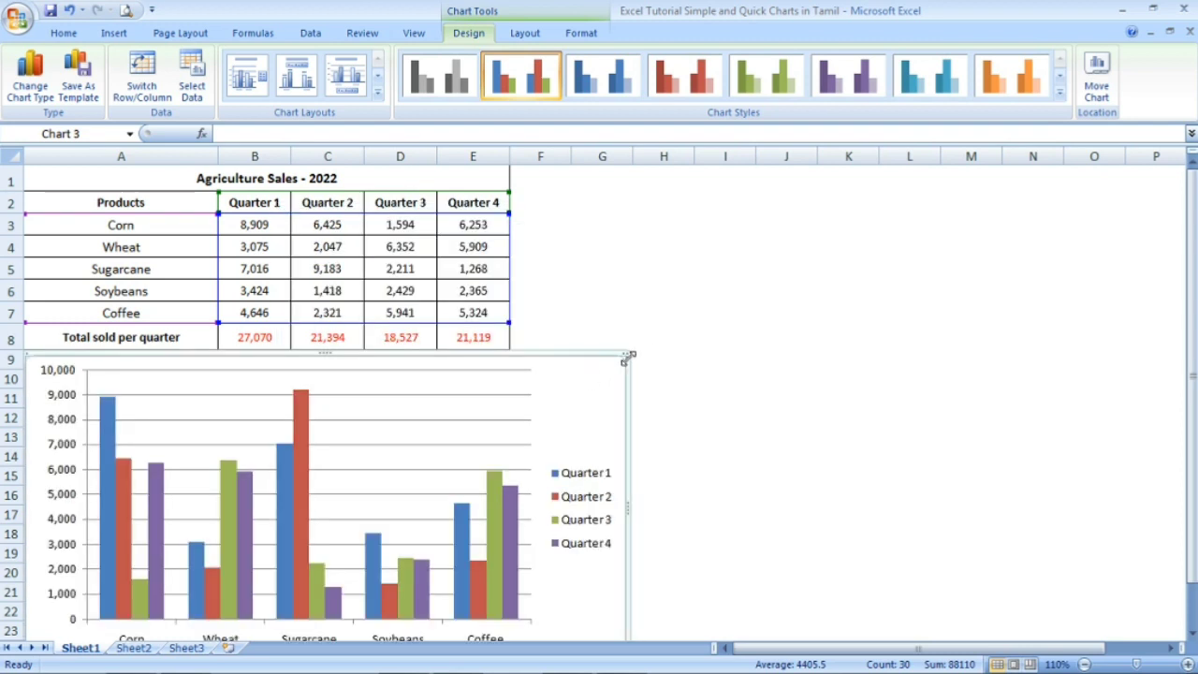
left_click_drag(519, 359, 516, 355)
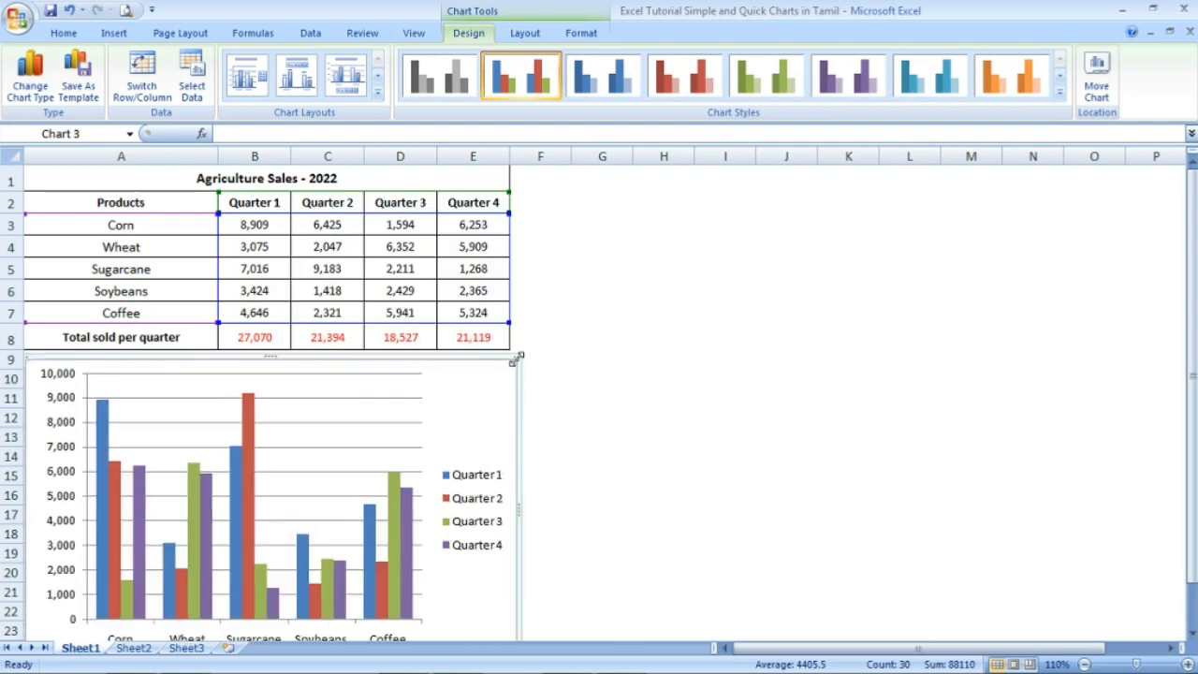
left_click_drag(468, 390, 554, 321)
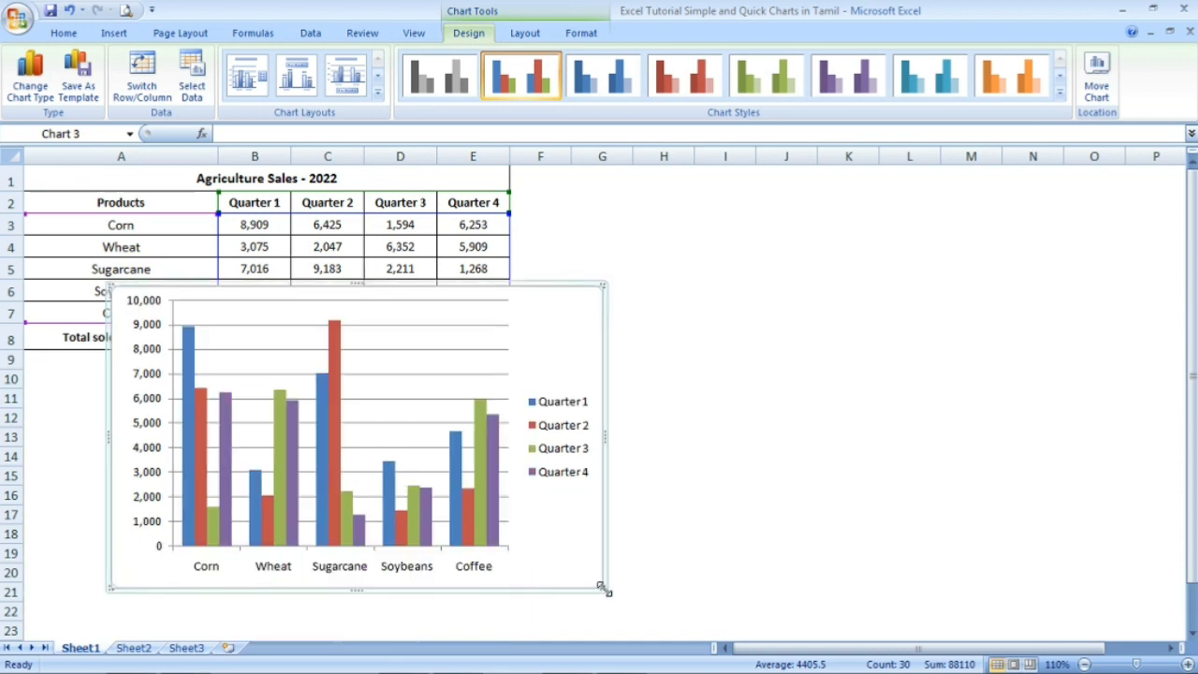
left_click_drag(603, 569, 604, 568)
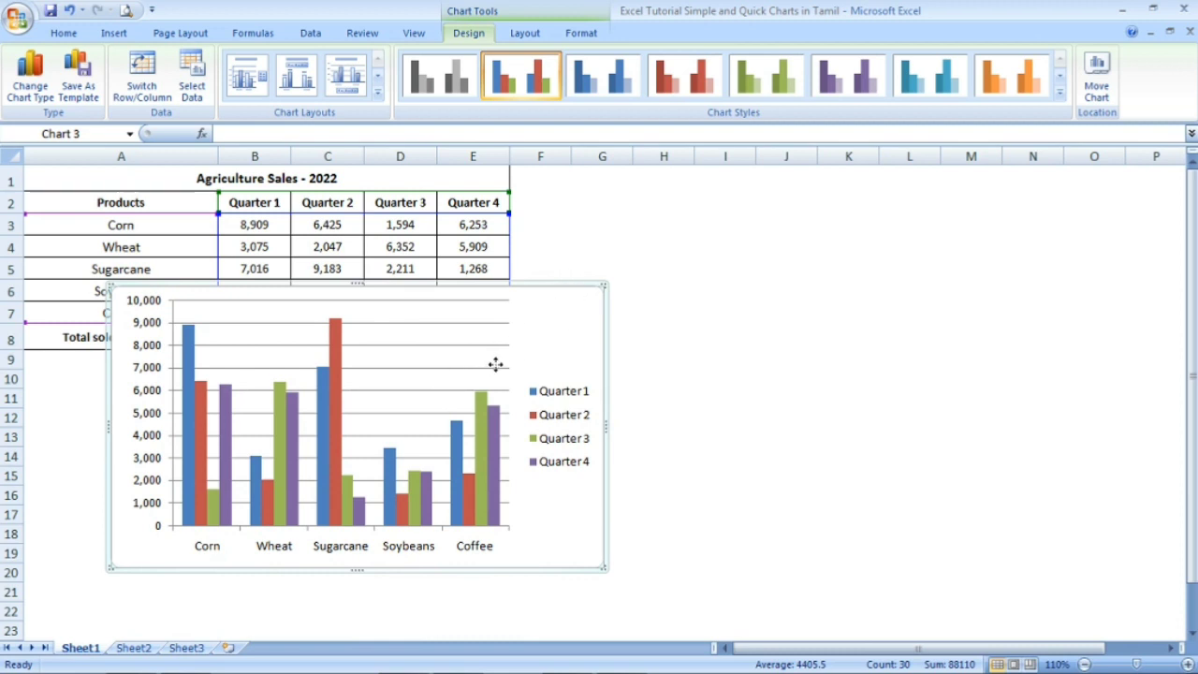
left_click_drag(576, 296, 493, 364)
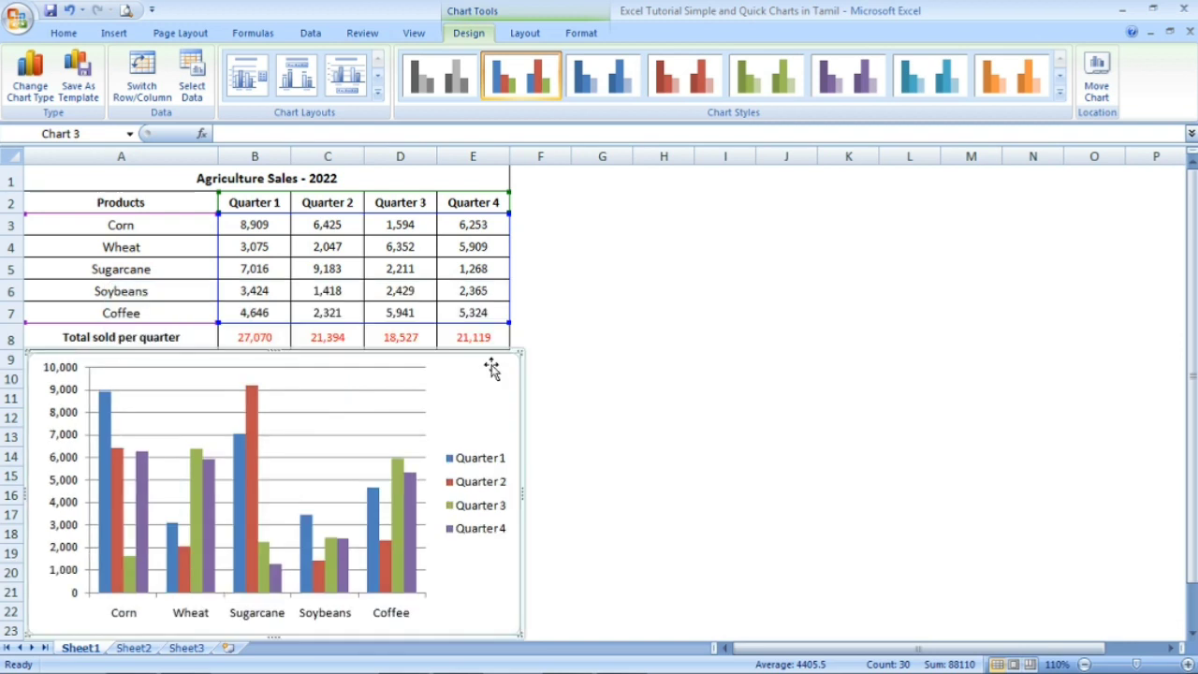
- Try the light blue, the gradient teal and the black-background red chart styles on the column chart
left_click(670, 312)
left_click(477, 399)
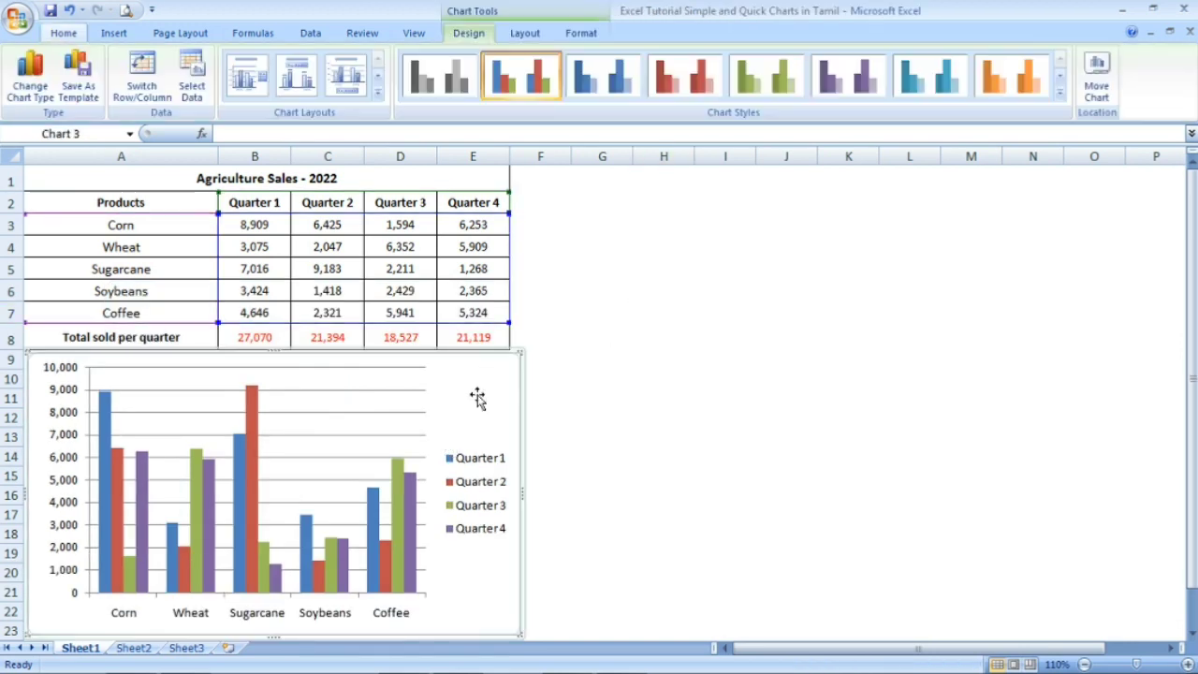
left_click(1061, 90)
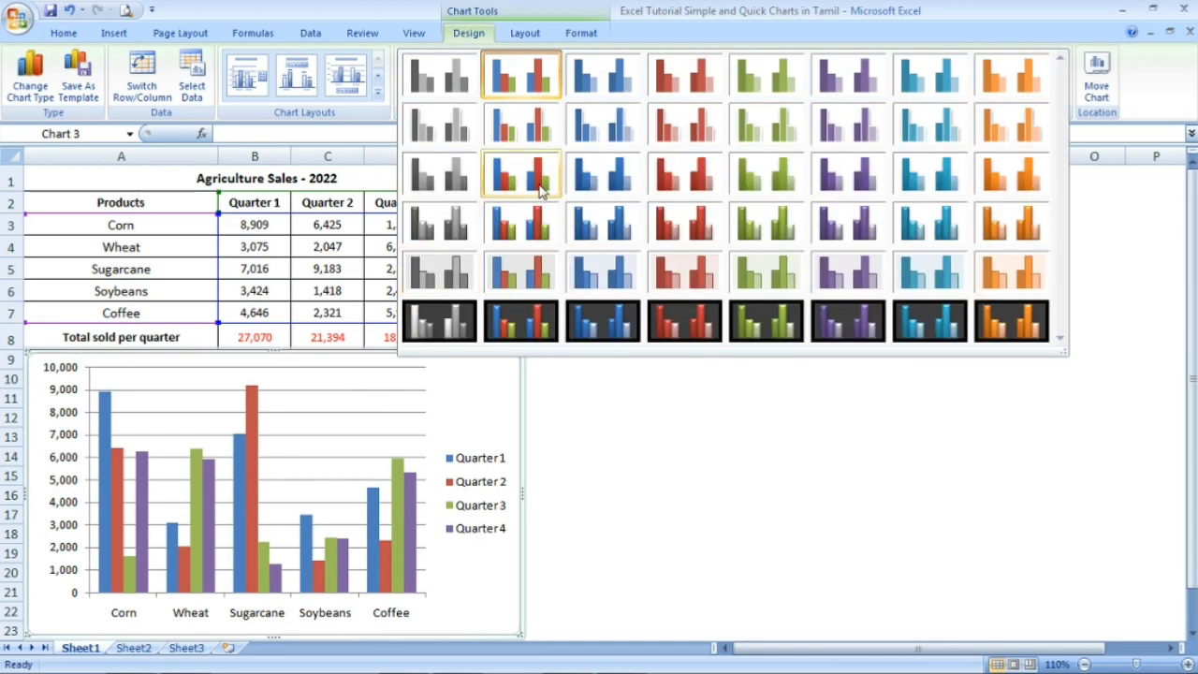
left_click(618, 122)
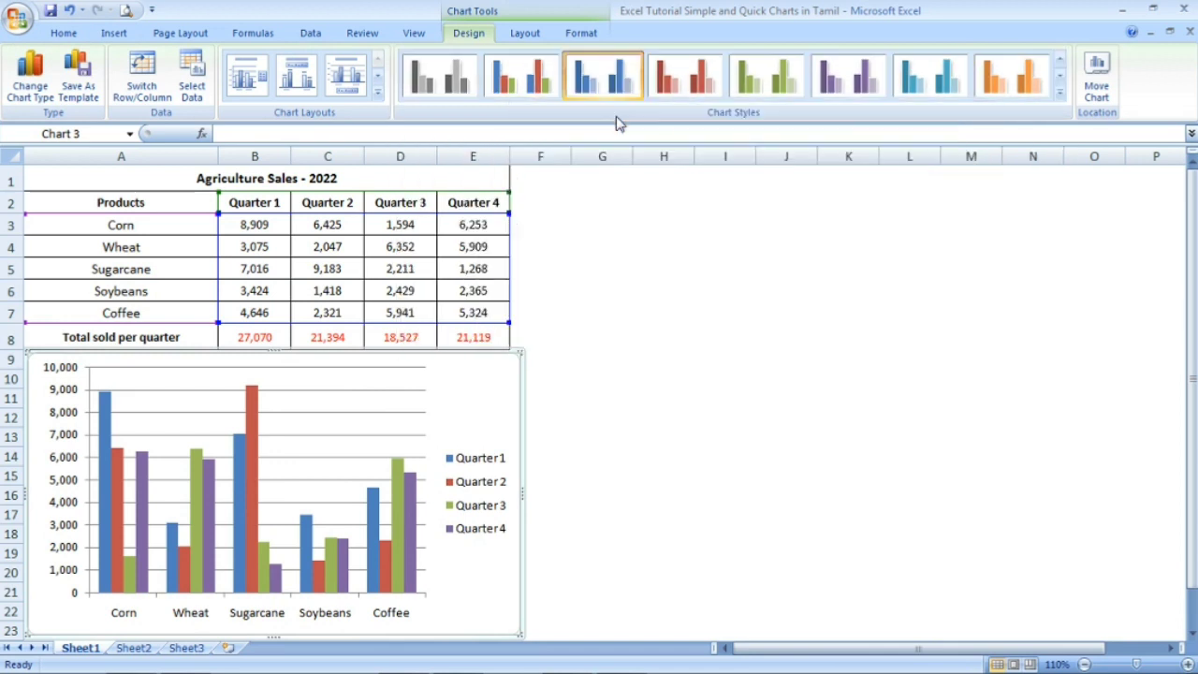
left_click(1059, 94)
left_click(927, 182)
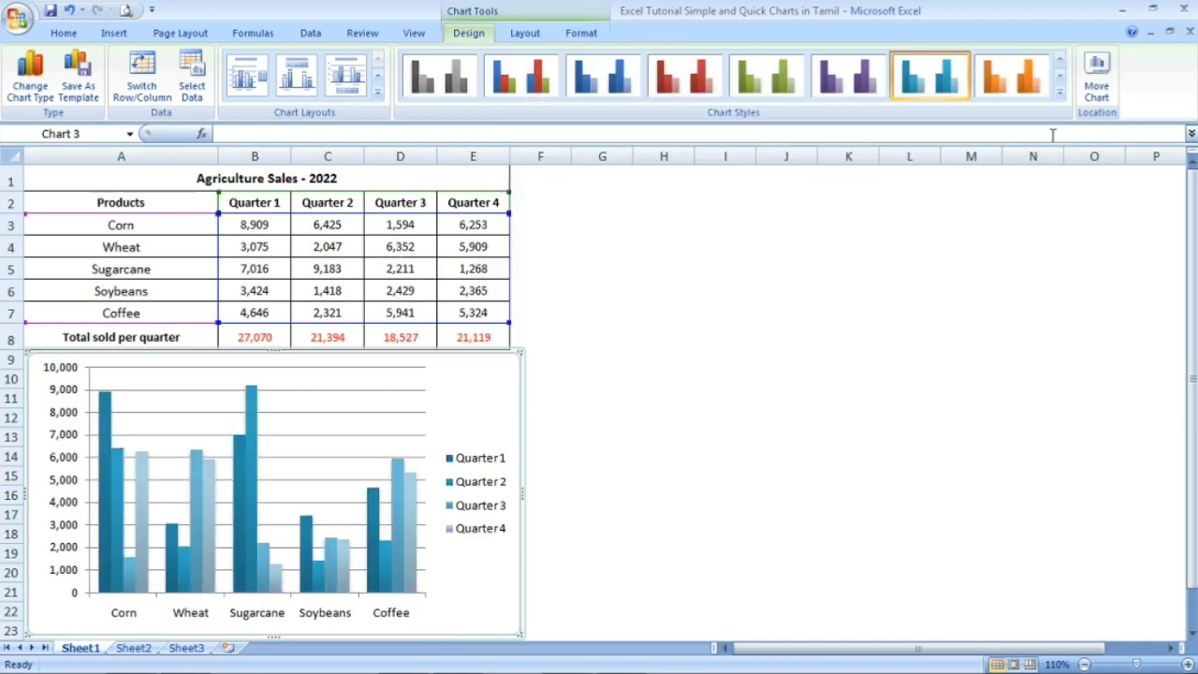
left_click(1060, 92)
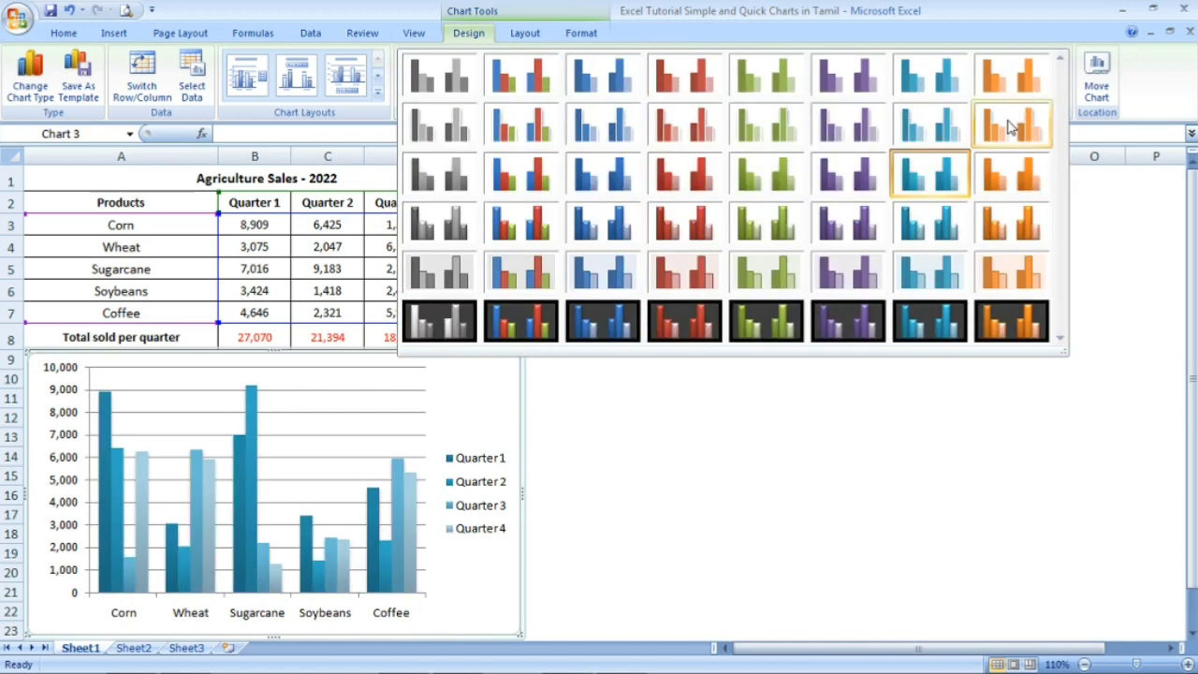
left_click(674, 318)
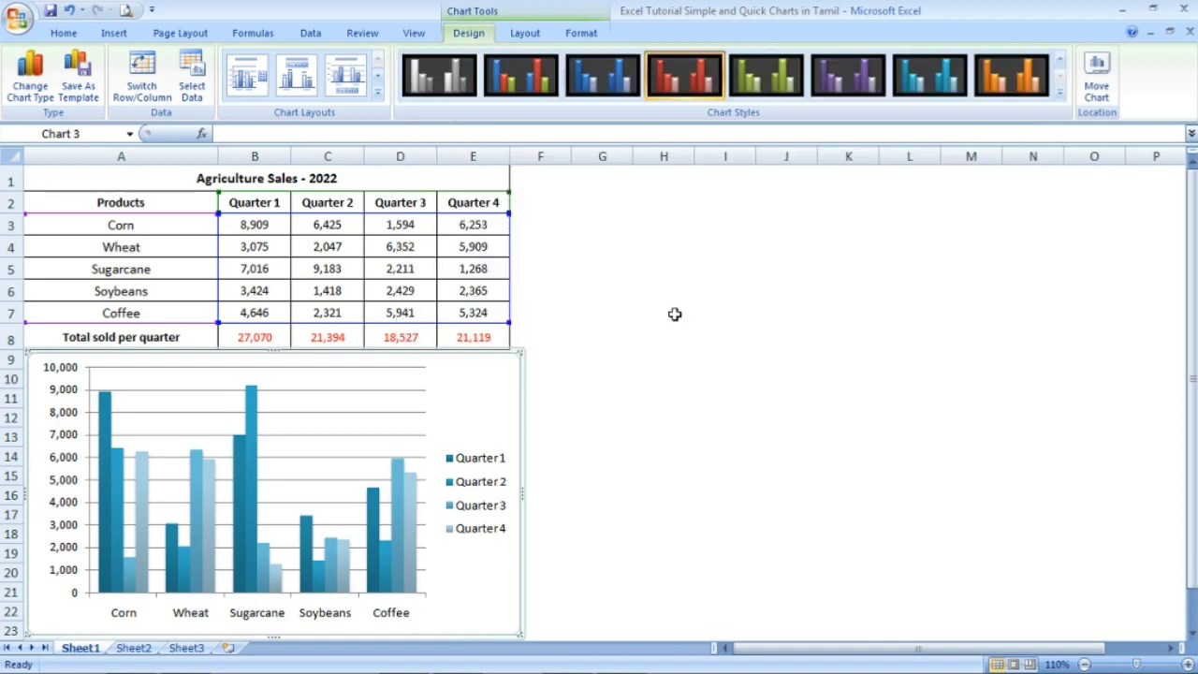
- Apply the multicolour chart style with outlined columns and a light grey plot area to the chart
left_click(1059, 97)
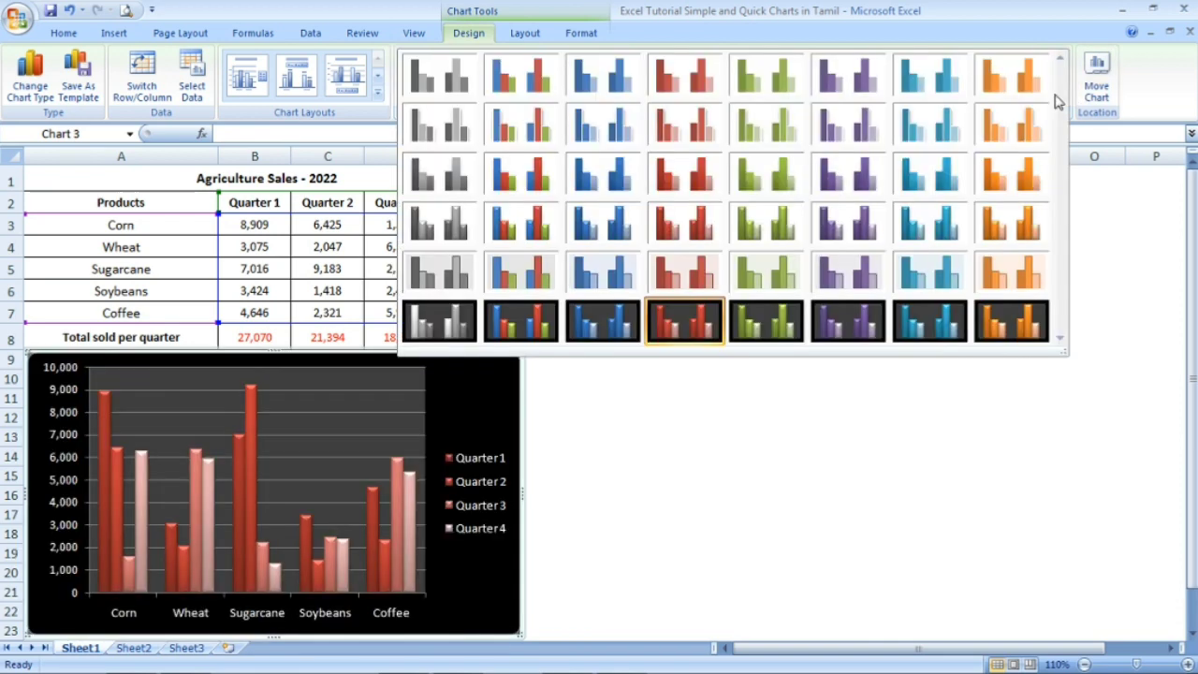
left_click(524, 274)
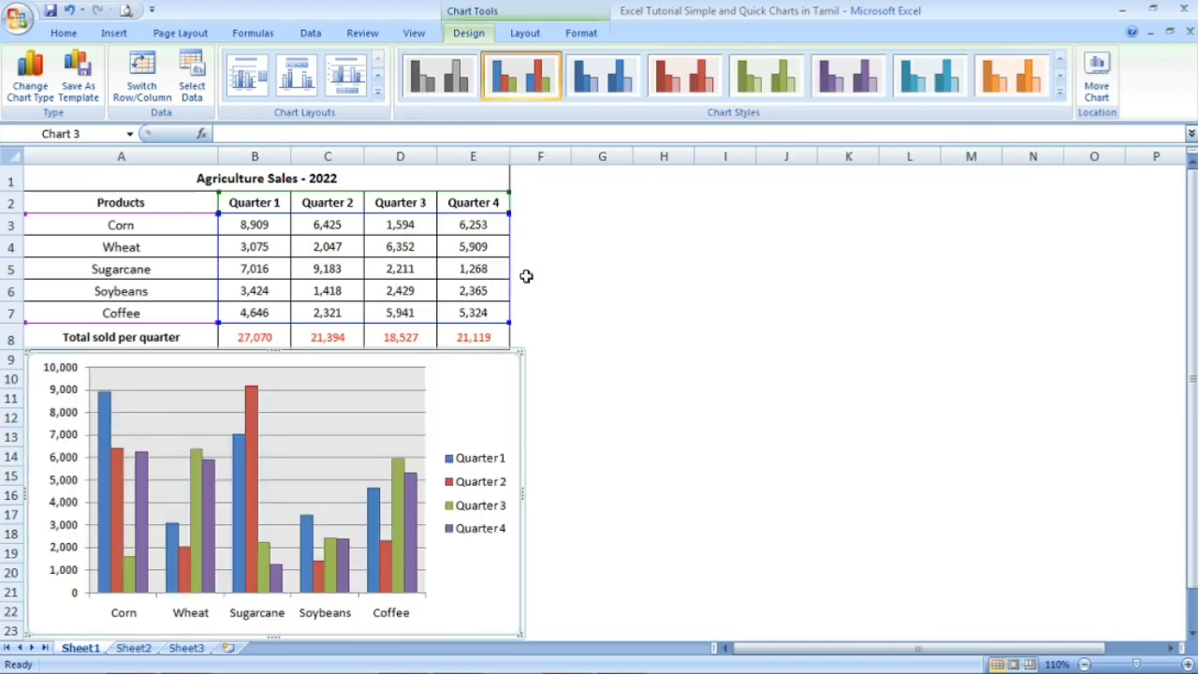
- Apply the multicolour bevelled-column chart style and the layout with a title above the plot and a legend beside it
left_click(1061, 95)
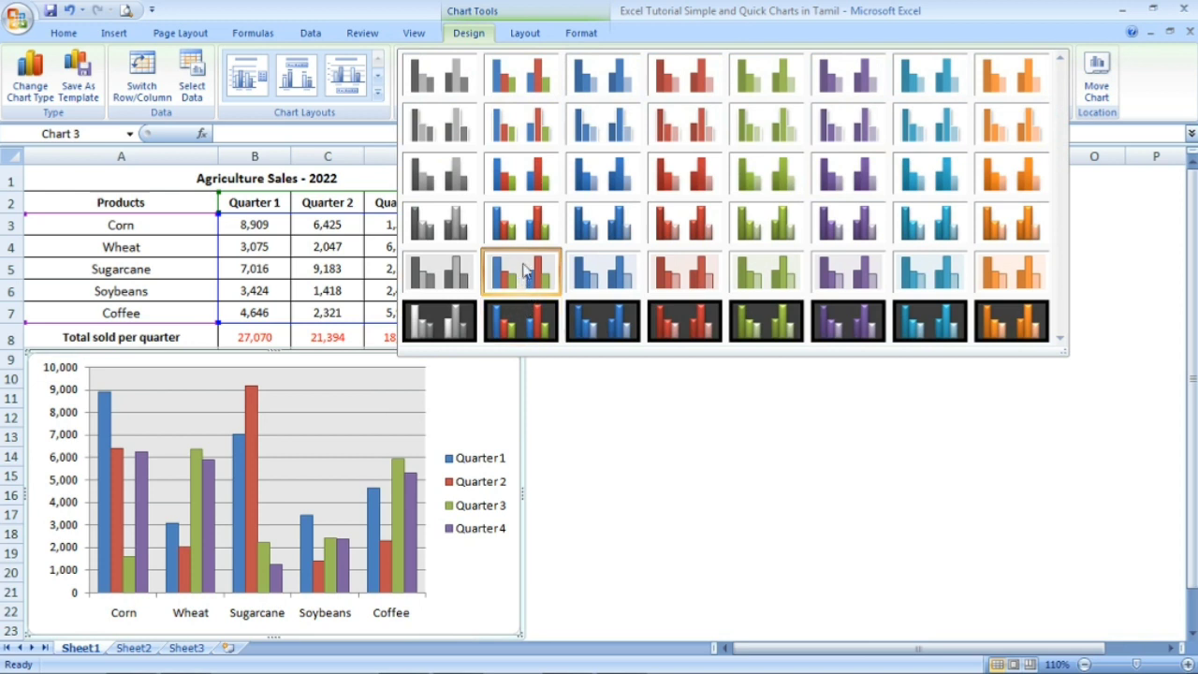
left_click(528, 245)
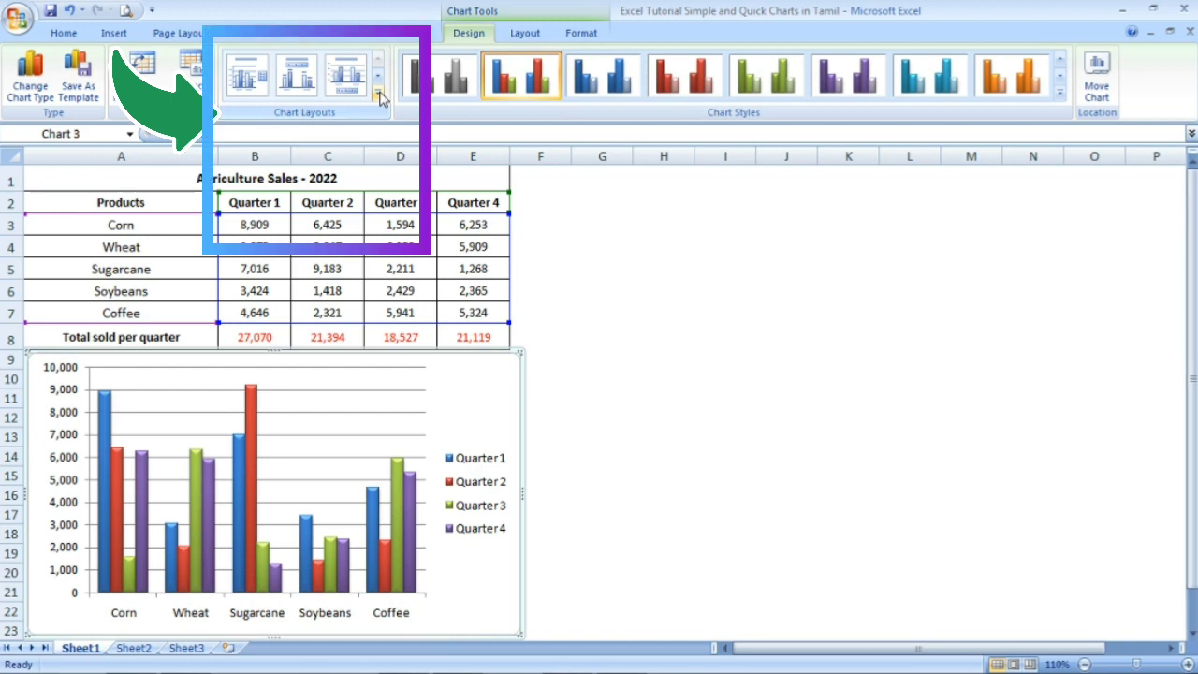
left_click(379, 94)
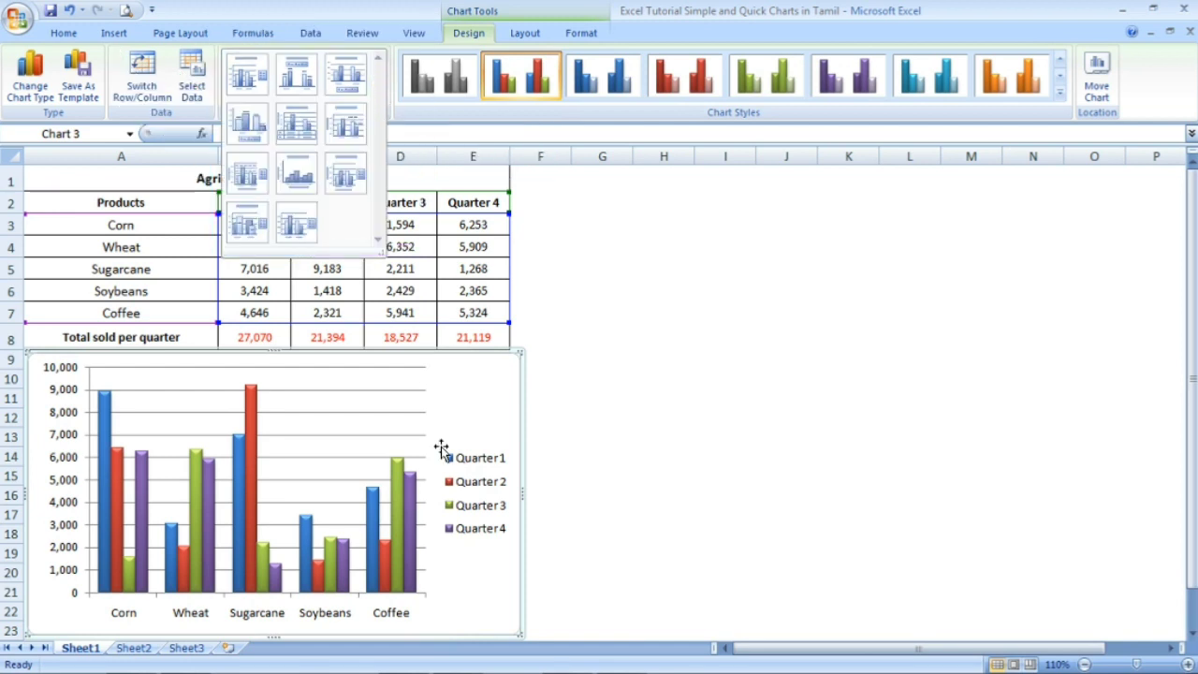
left_click(249, 75)
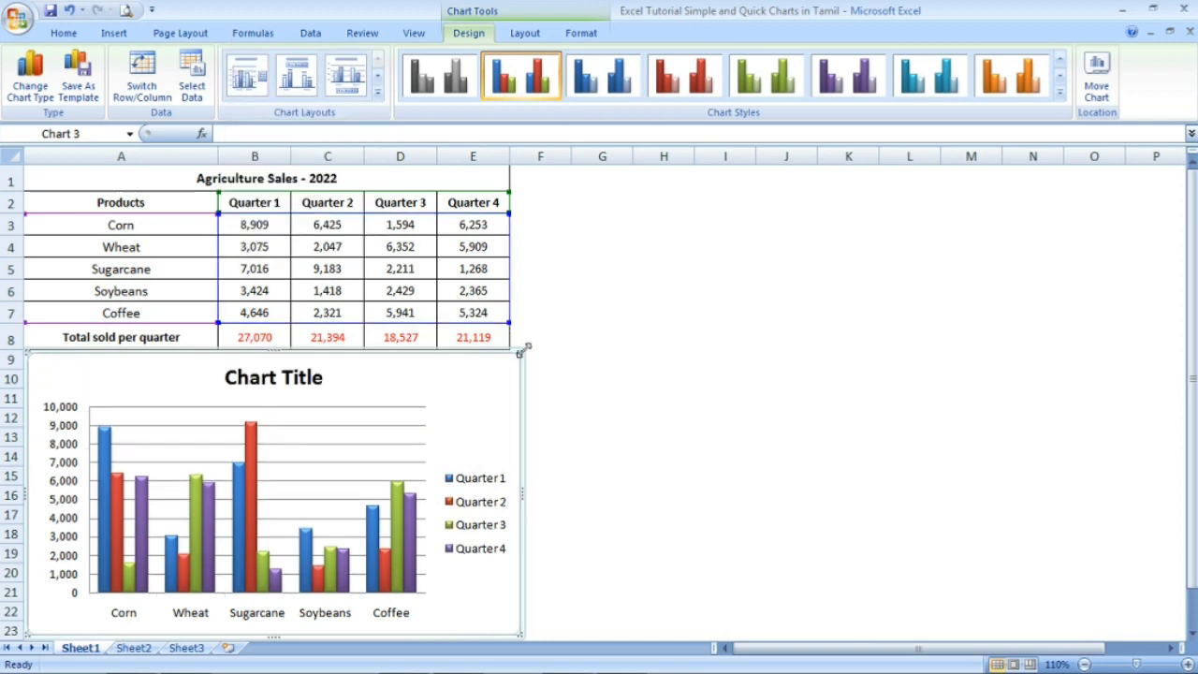
- Shrink the chart slightly from its corners, leaving a small gap below the table
left_click_drag(520, 355, 519, 361)
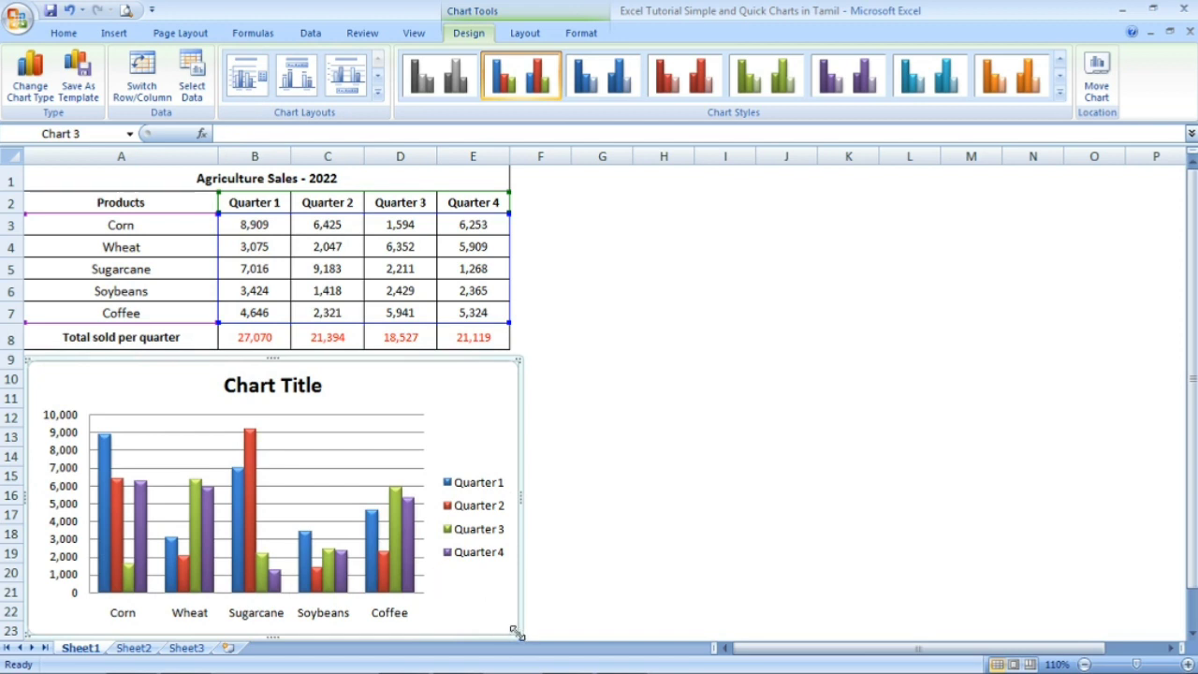
left_click_drag(518, 635, 516, 623)
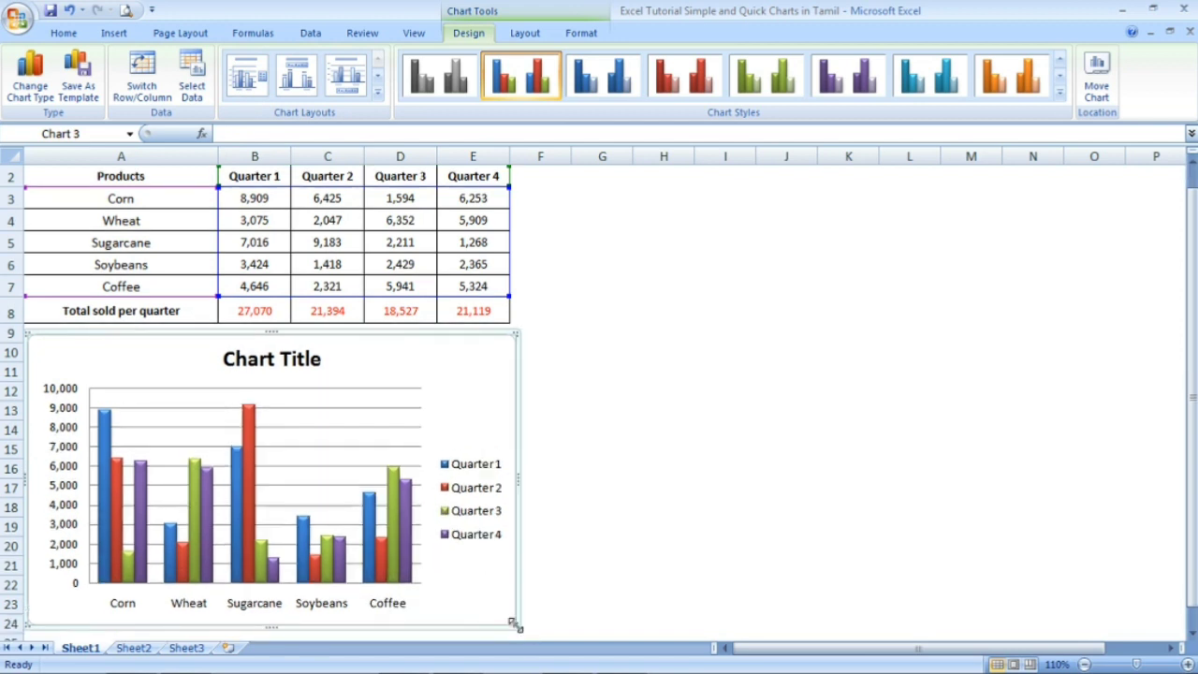
- Try the layout with data labels and the legend under the title, and the layout with the legend below the columns
left_click(377, 91)
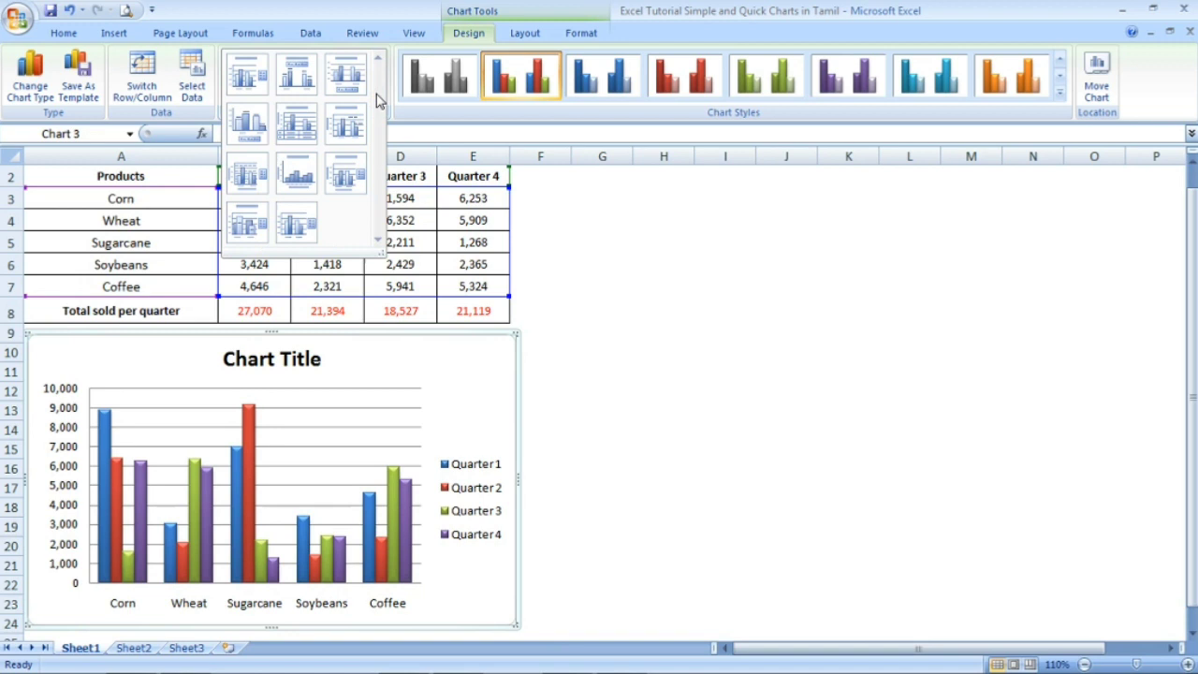
left_click(300, 87)
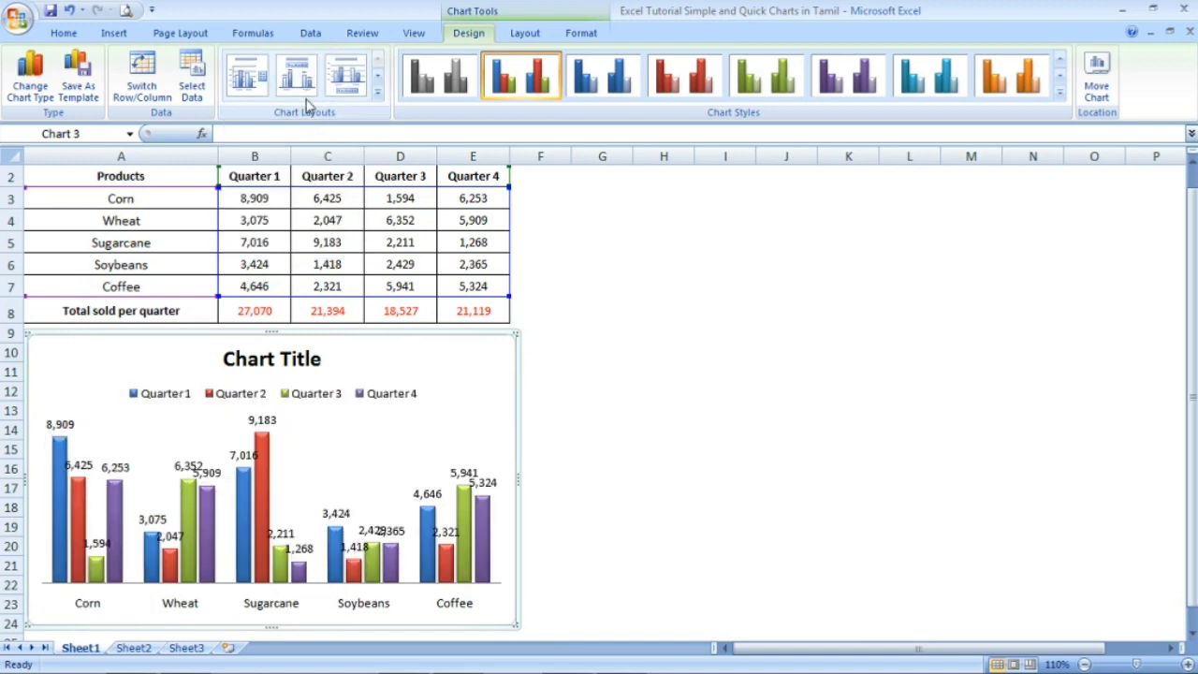
left_click(378, 91)
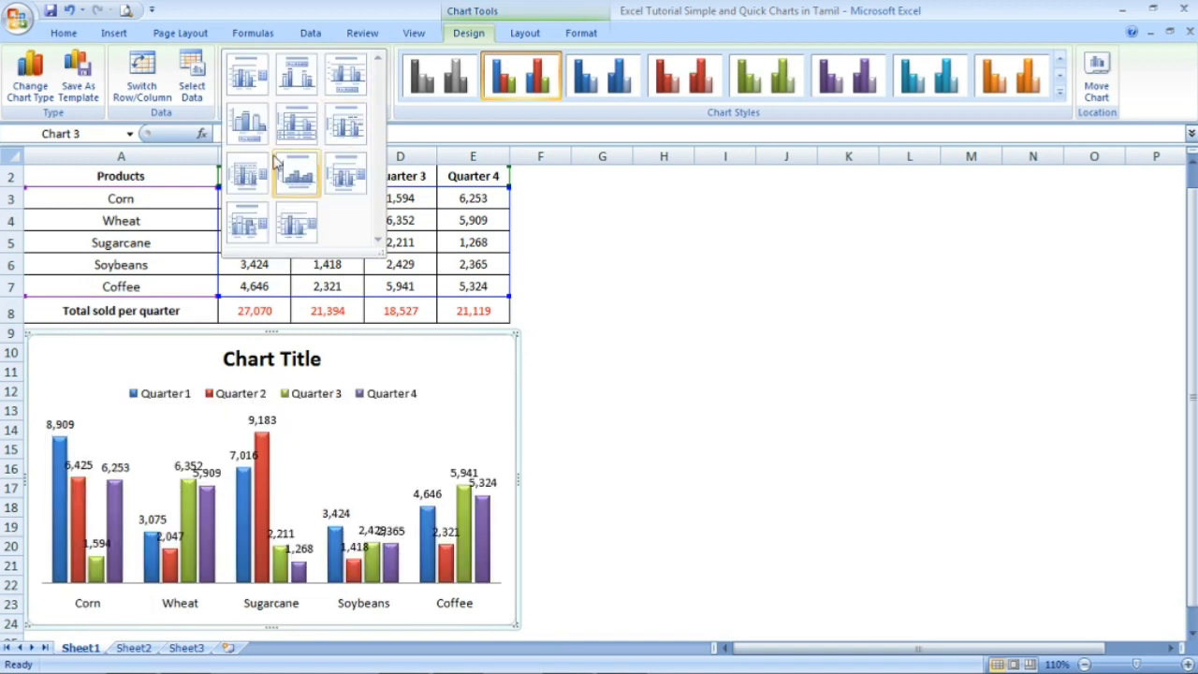
left_click(346, 76)
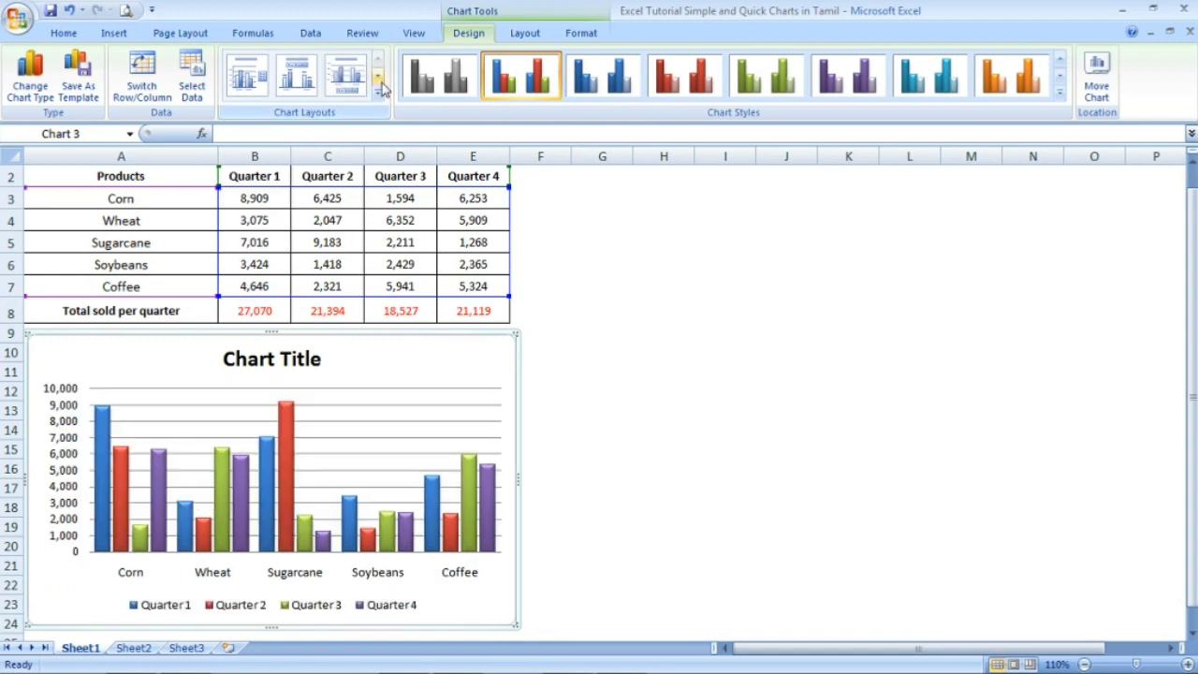
- Apply the chart layout with both axis titles and set the horizontal axis title to "Products"
left_click(377, 90)
left_click(350, 175)
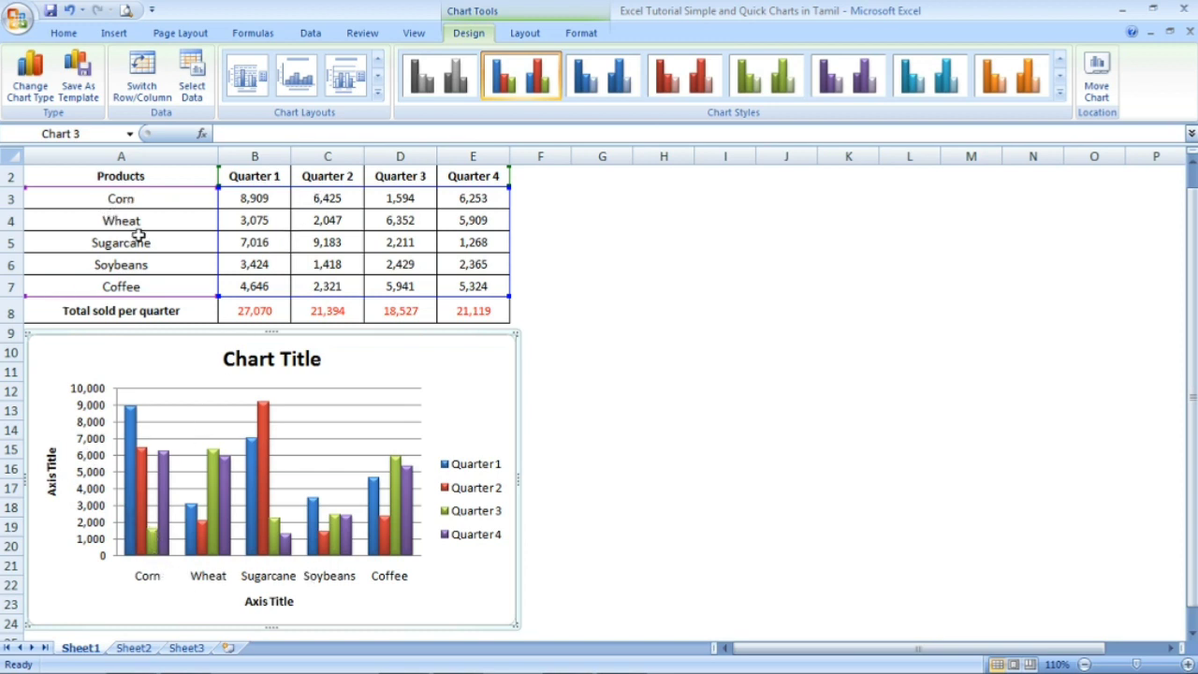
left_click(287, 601)
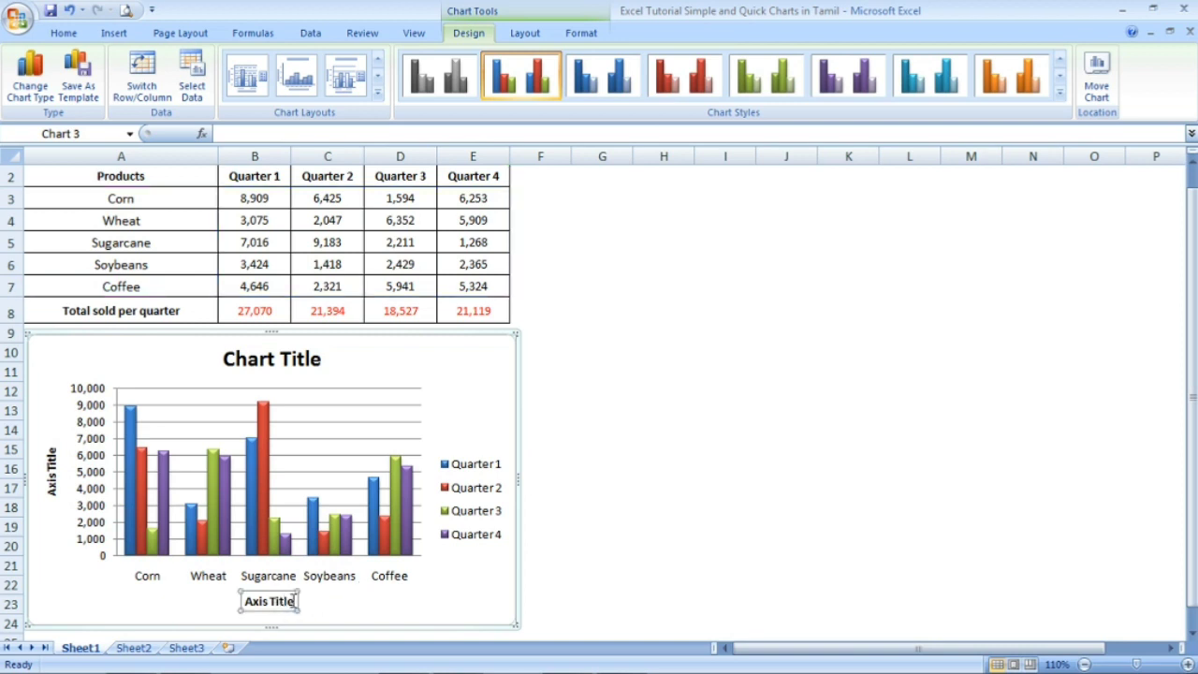
left_click_drag(294, 601, 262, 599)
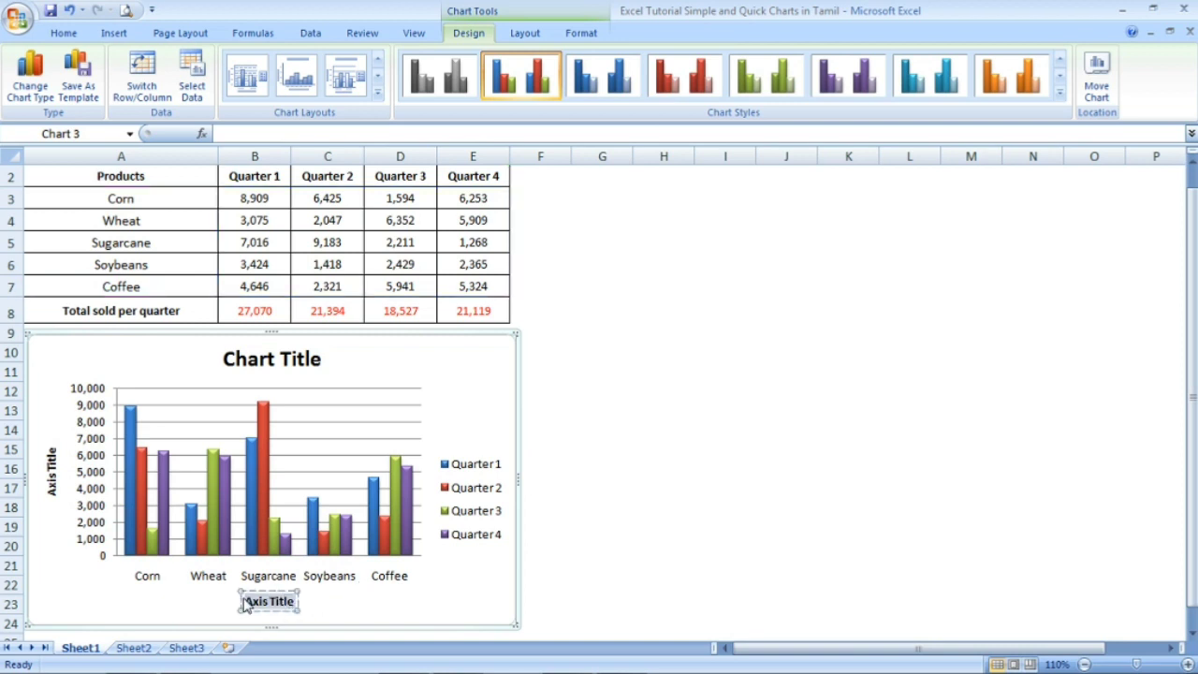
type("Products")
- Replace the vertical axis title with "Qty Sold"
left_click(50, 461)
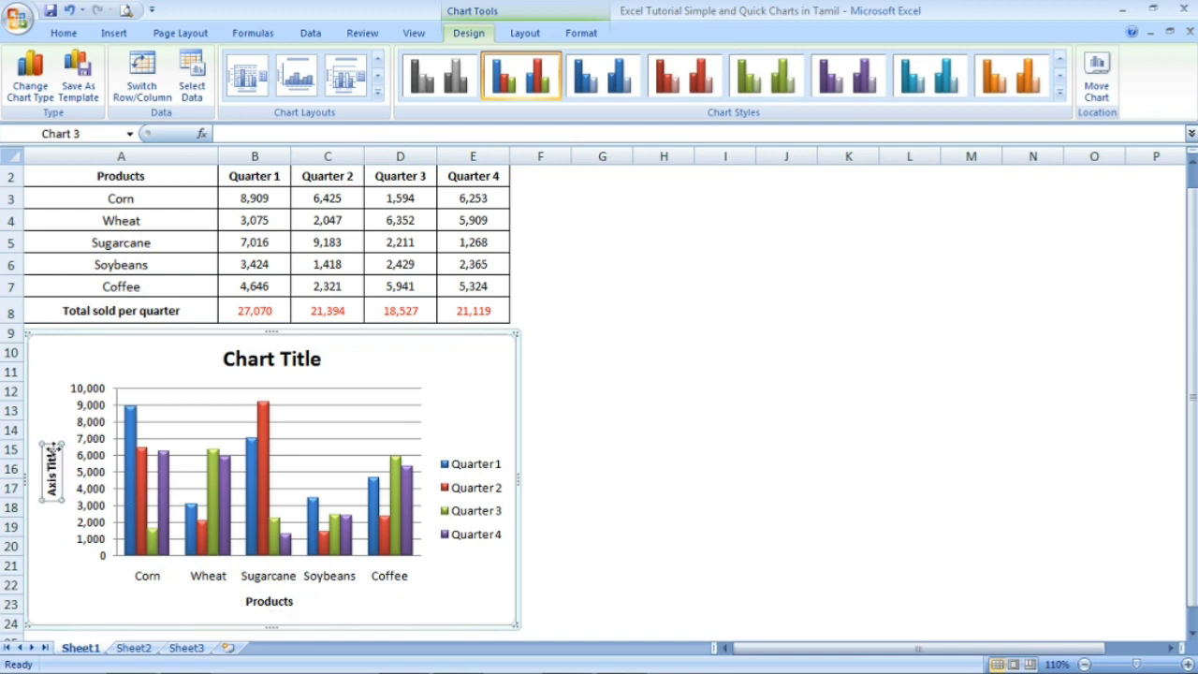
double_click(53, 455)
key("BackSpace")
key("BackSpace")
key("BackSpace")
key("BackSpace")
key("BackSpace")
key("BackSpace")
key("BackSpace")
key("BackSpace")
key("BackSpace")
key("BackSpace")
type("Qty Sold")
left_click(212, 489)
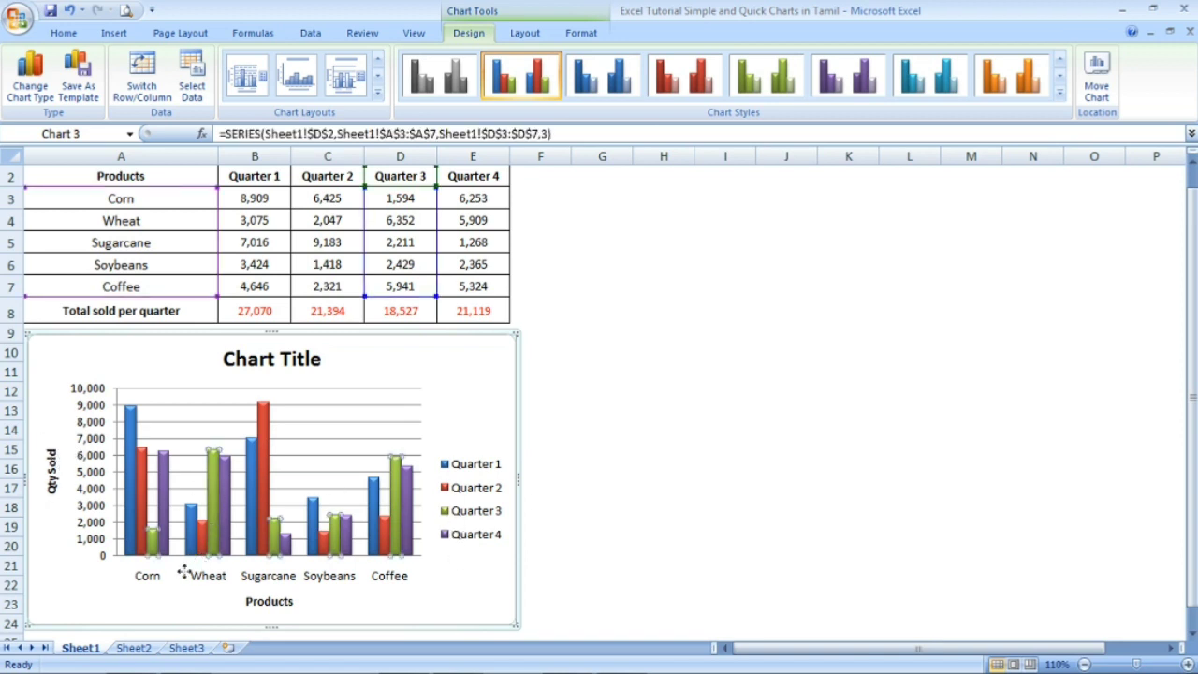
left_click(153, 575)
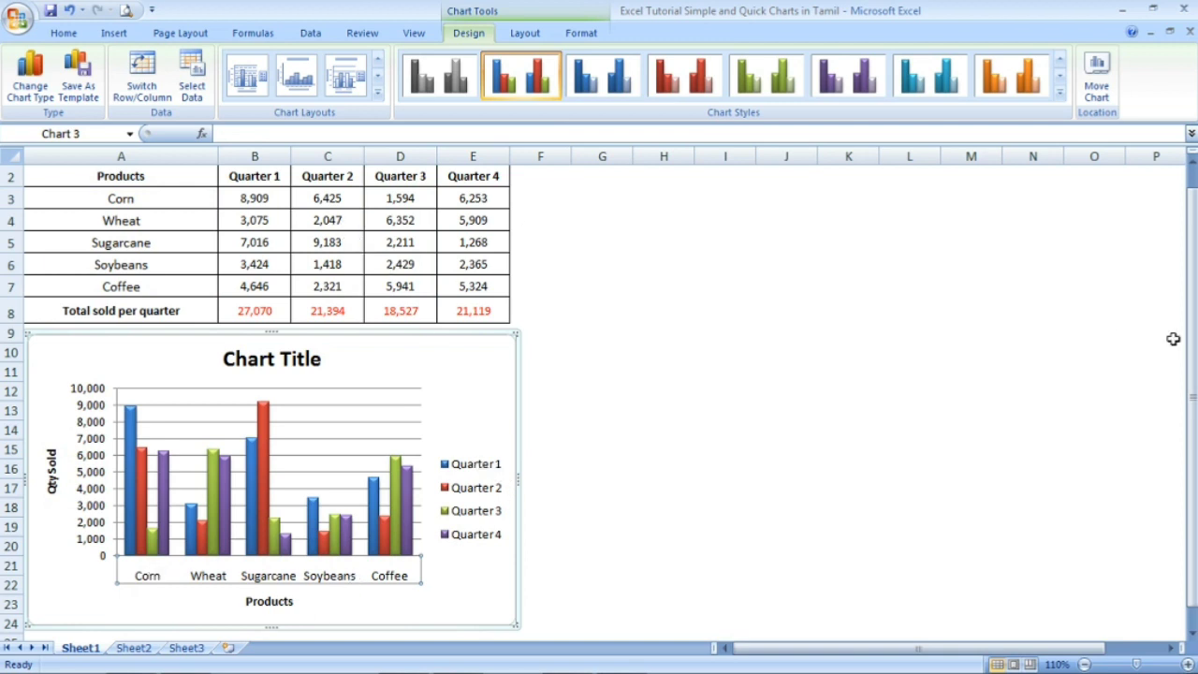
left_click_drag(1191, 339, 1191, 333)
left_click(467, 597)
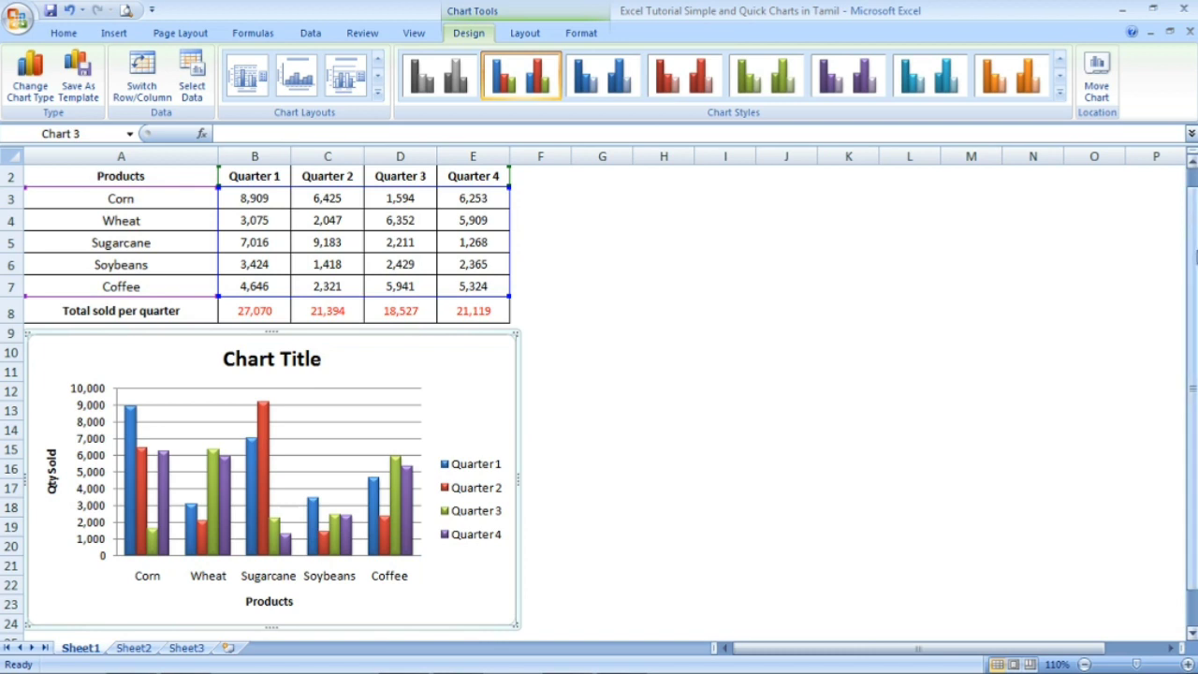
- Link the chart title to the table heading in cell A1 with the formula =Sheet1!$A$1
left_click_drag(1194, 254, 1193, 246)
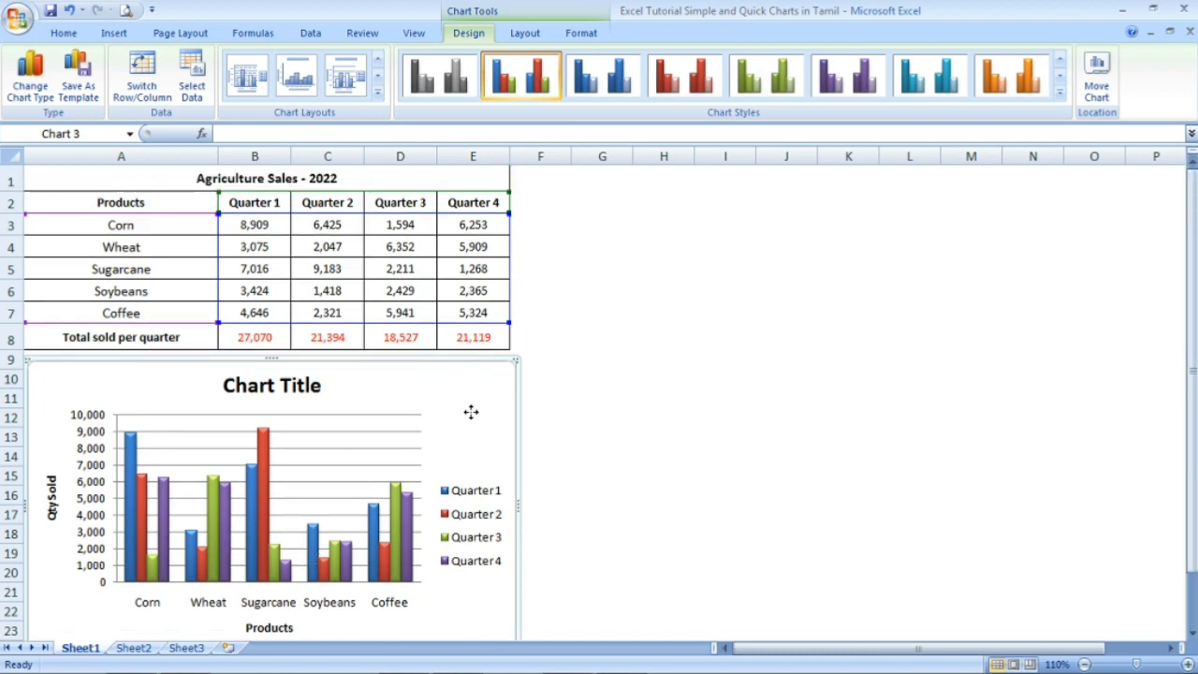
left_click(289, 383)
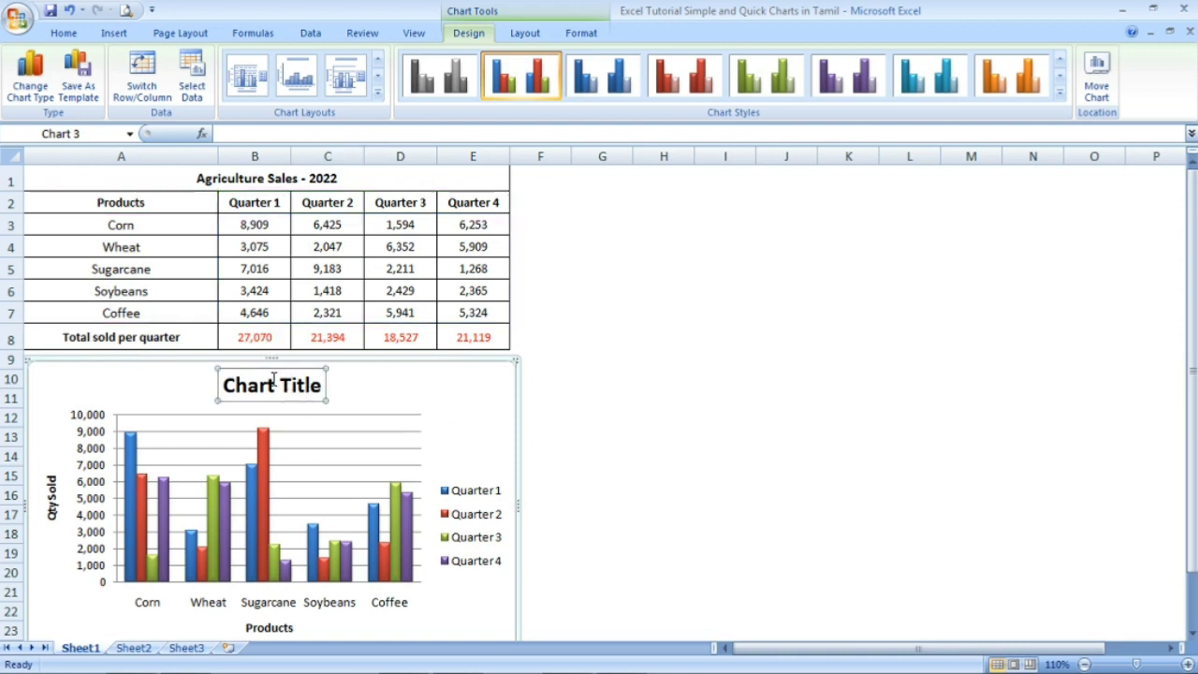
left_click(308, 134)
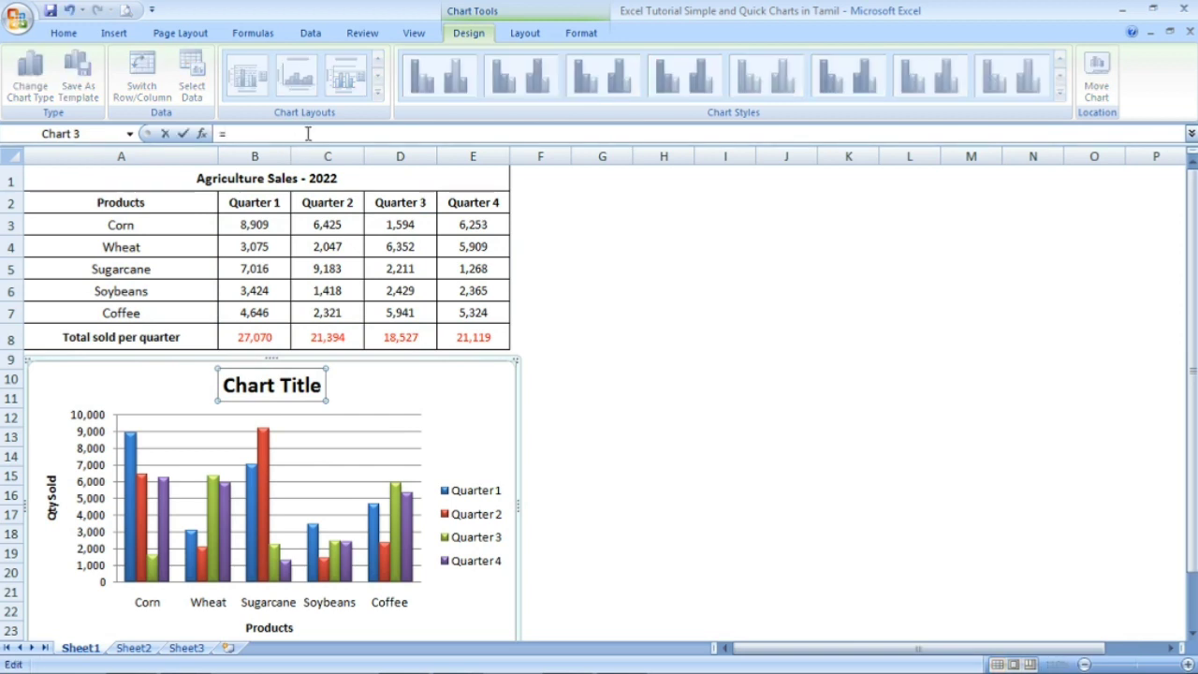
left_click(283, 184)
key("Return")
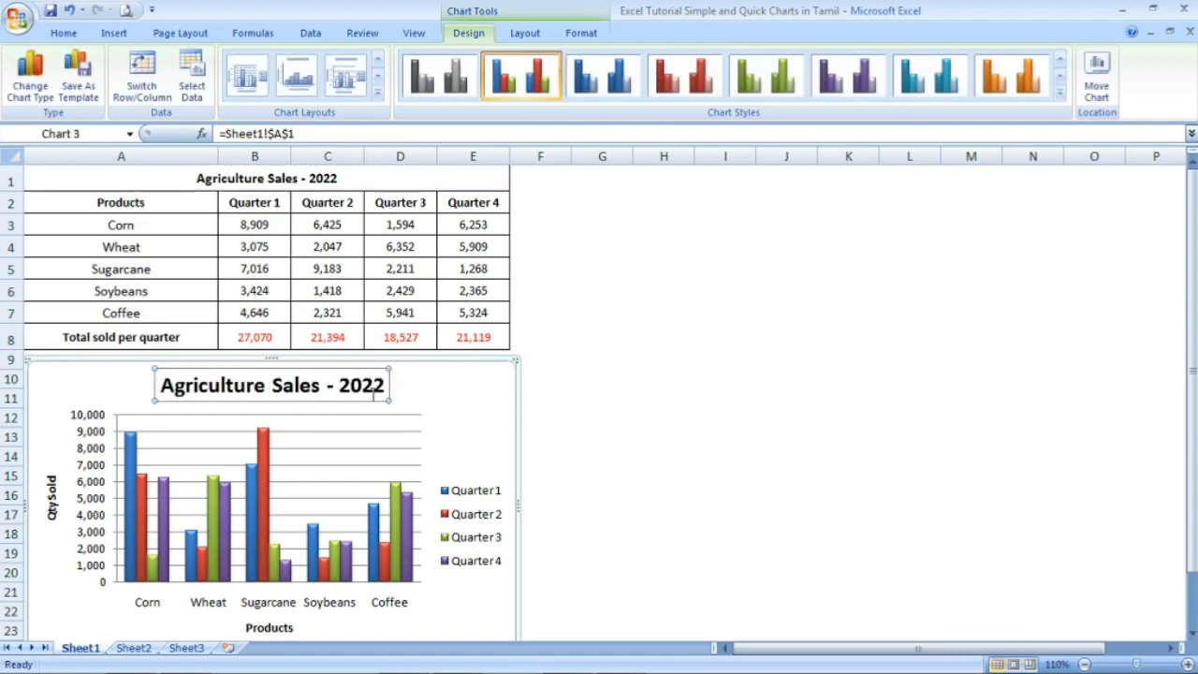
- Reduce the chart title's font size to 14
left_click(437, 393)
left_click(343, 384)
left_click(66, 36)
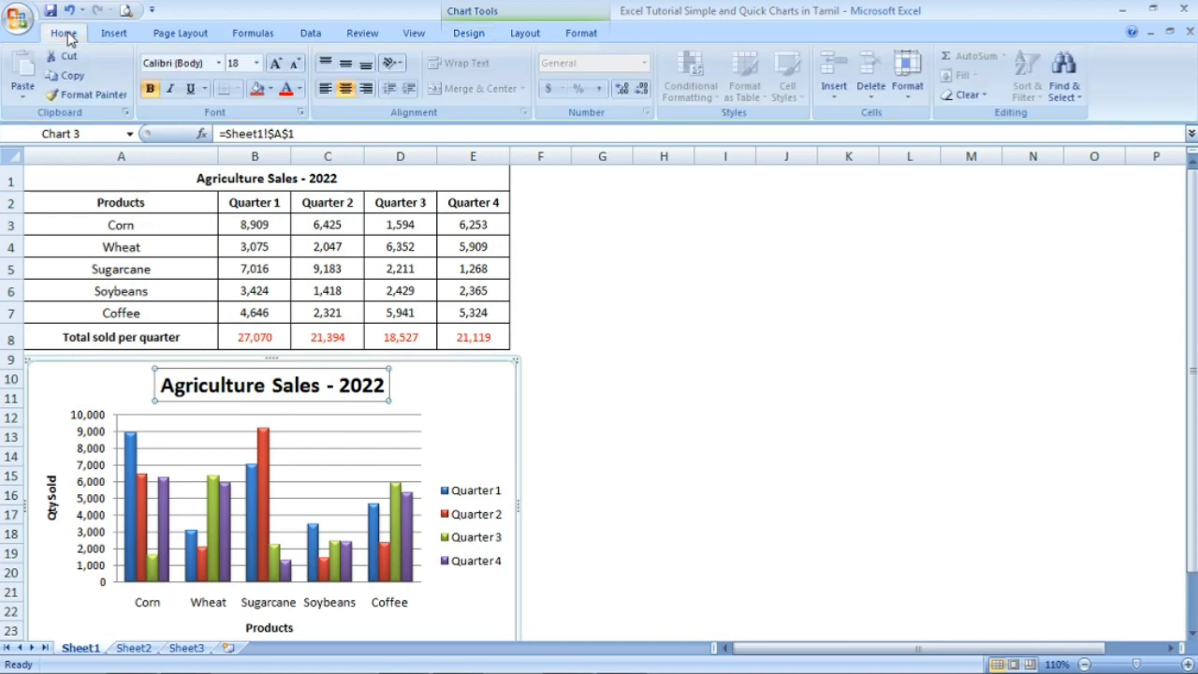
left_click(293, 65)
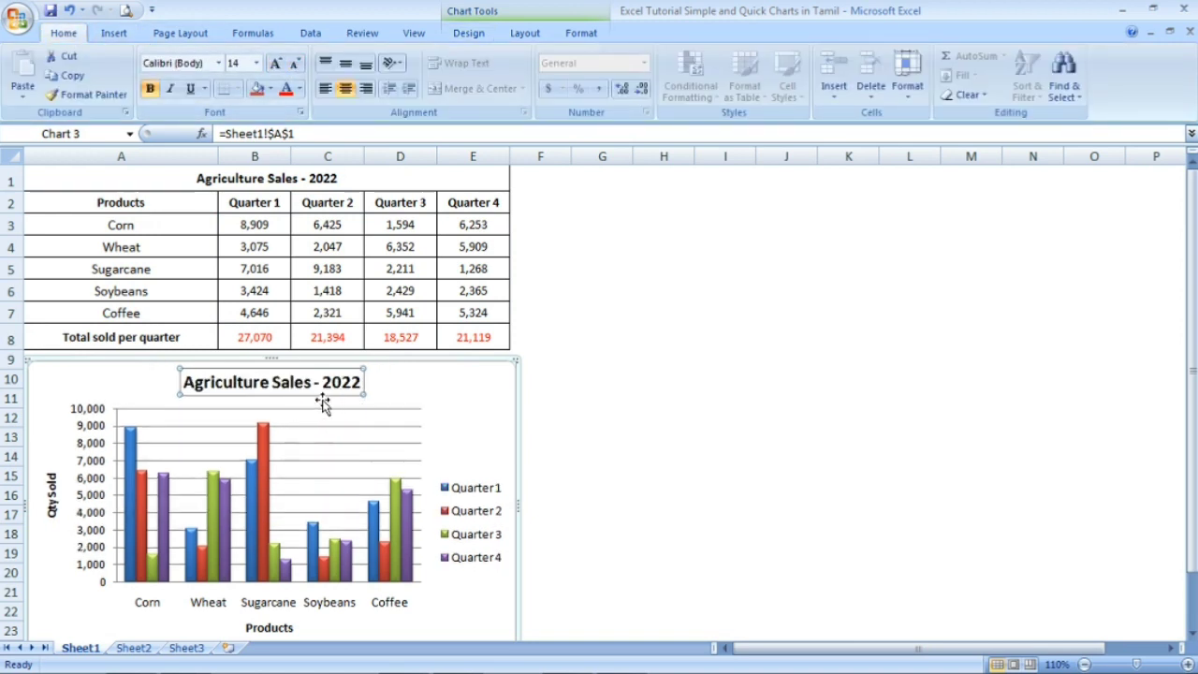
left_click(471, 379)
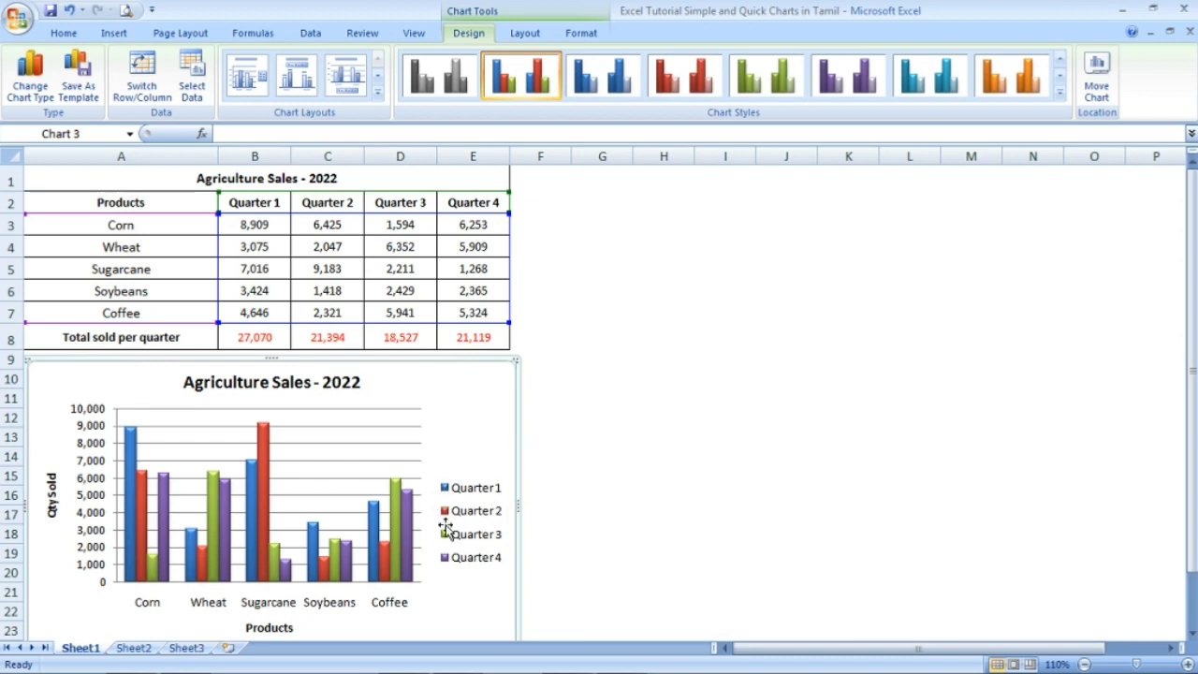
- Switch the chart's rows and columns so the quarters become categories, and switch them back to products
left_click(144, 94)
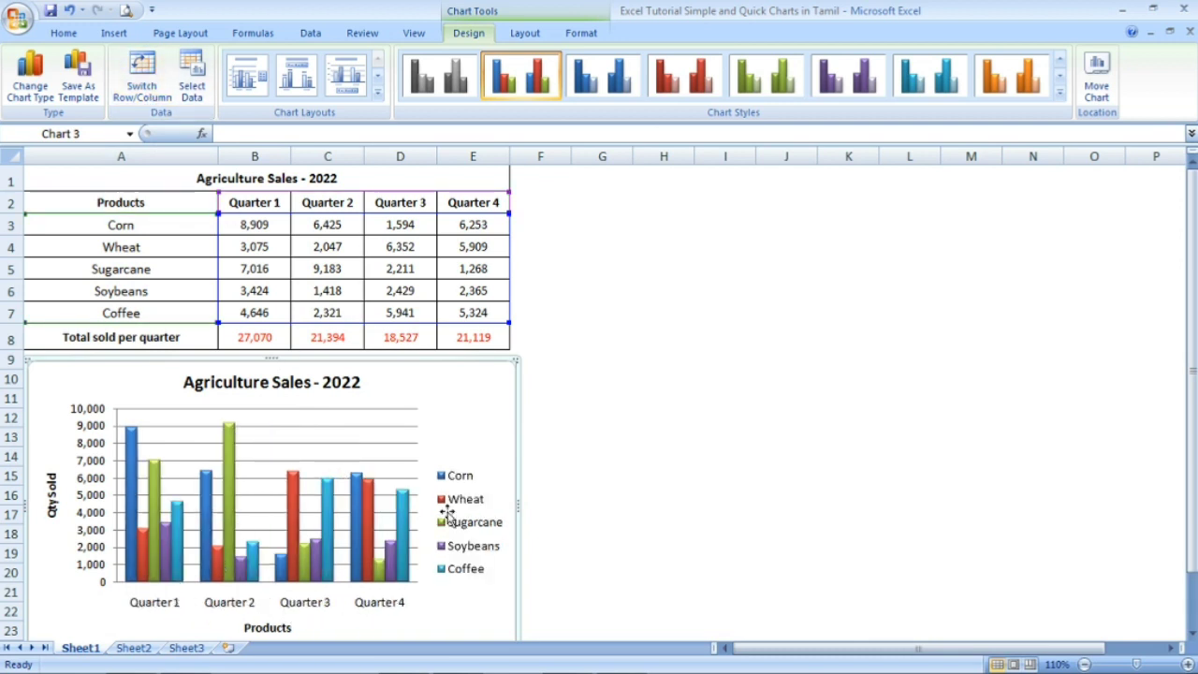
left_click(154, 87)
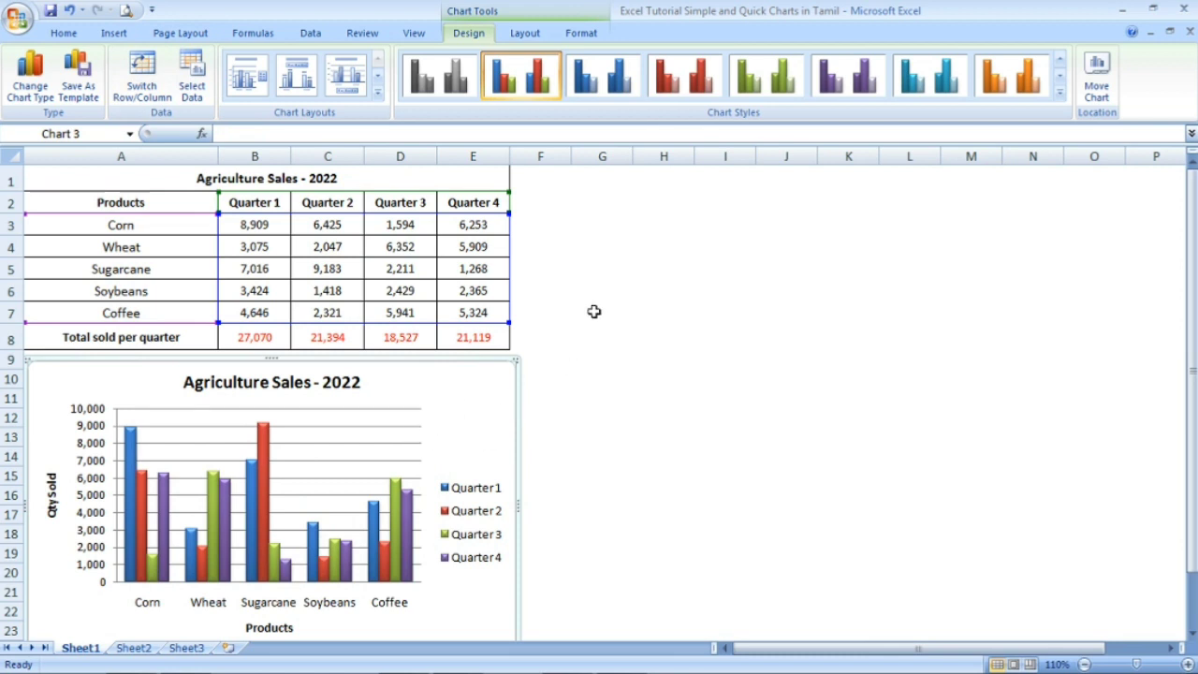
- Insert a second default column chart from the table range A2:E7
left_click(201, 206)
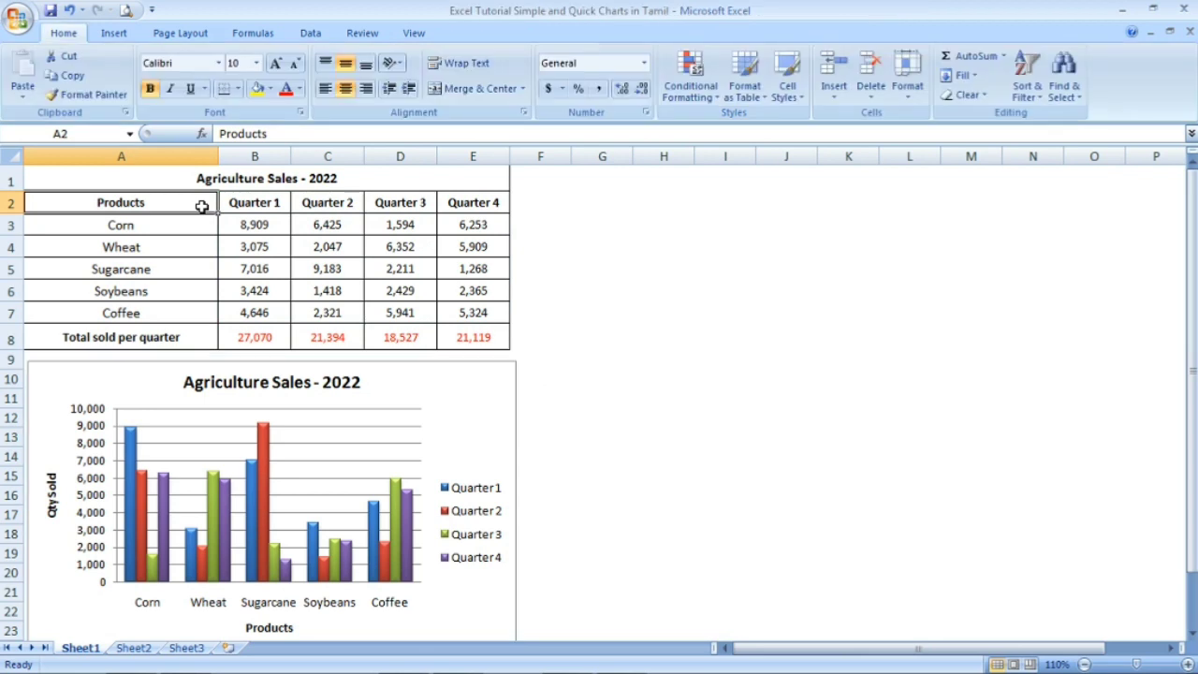
key("shift+Right")
key("shift+Right")
key("shift+Right")
key("shift+Right")
key("shift+Down")
key("shift+Down")
key("shift+Down")
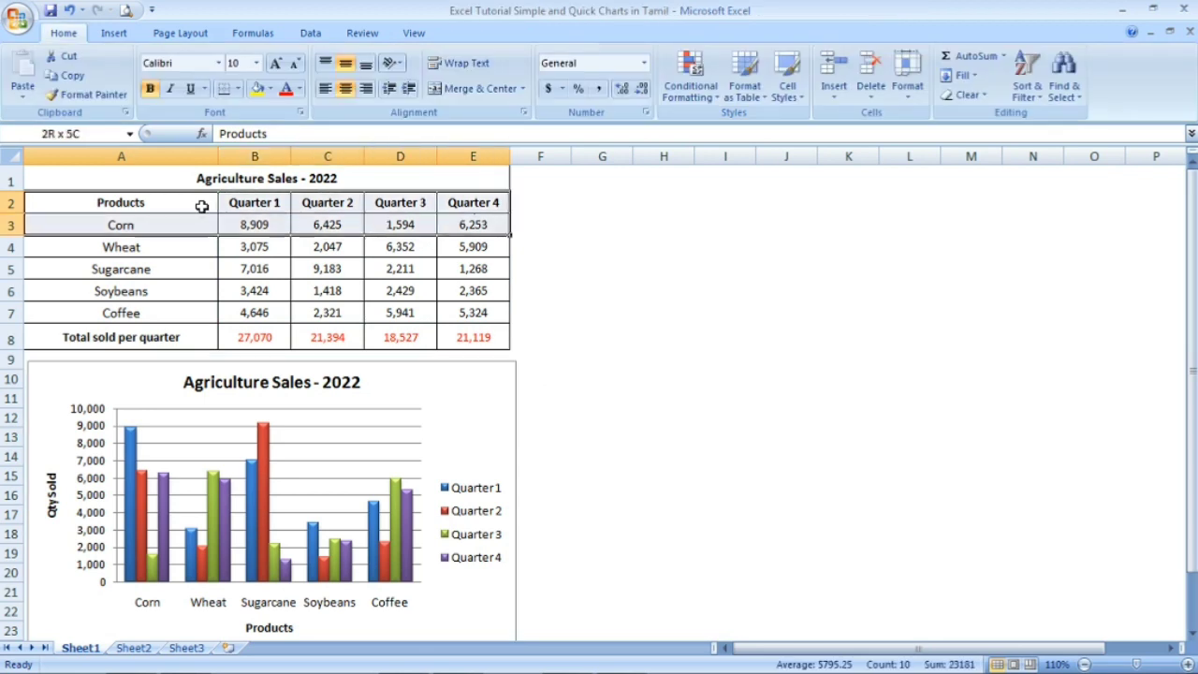
key("shift+Down")
key("shift+Down")
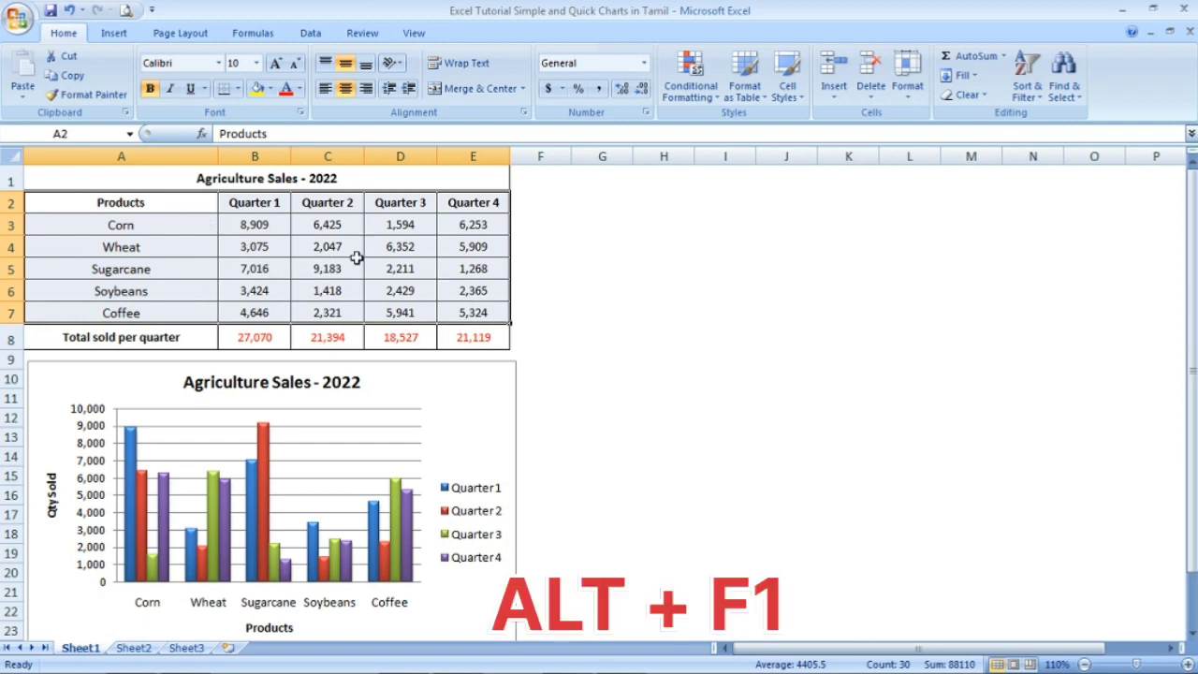
key("alt+F1")
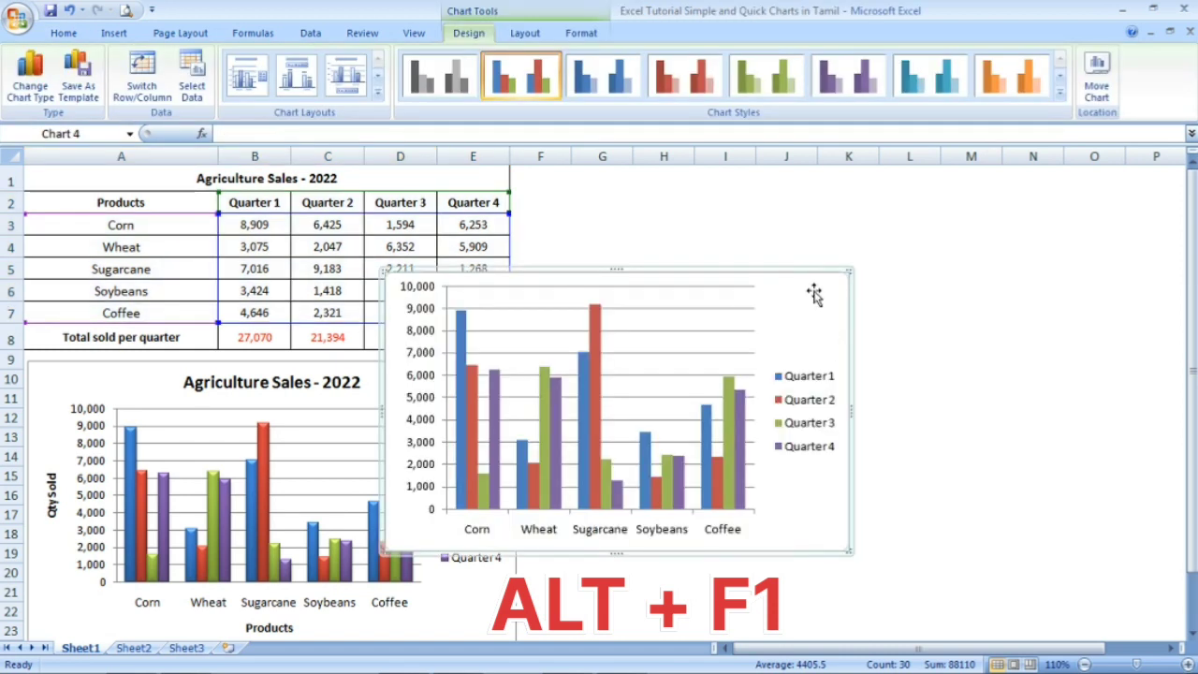
- Place the new chart beside the first one, starting at about column H and row 9, and enlarge it slightly
left_click_drag(1002, 358, 1054, 371)
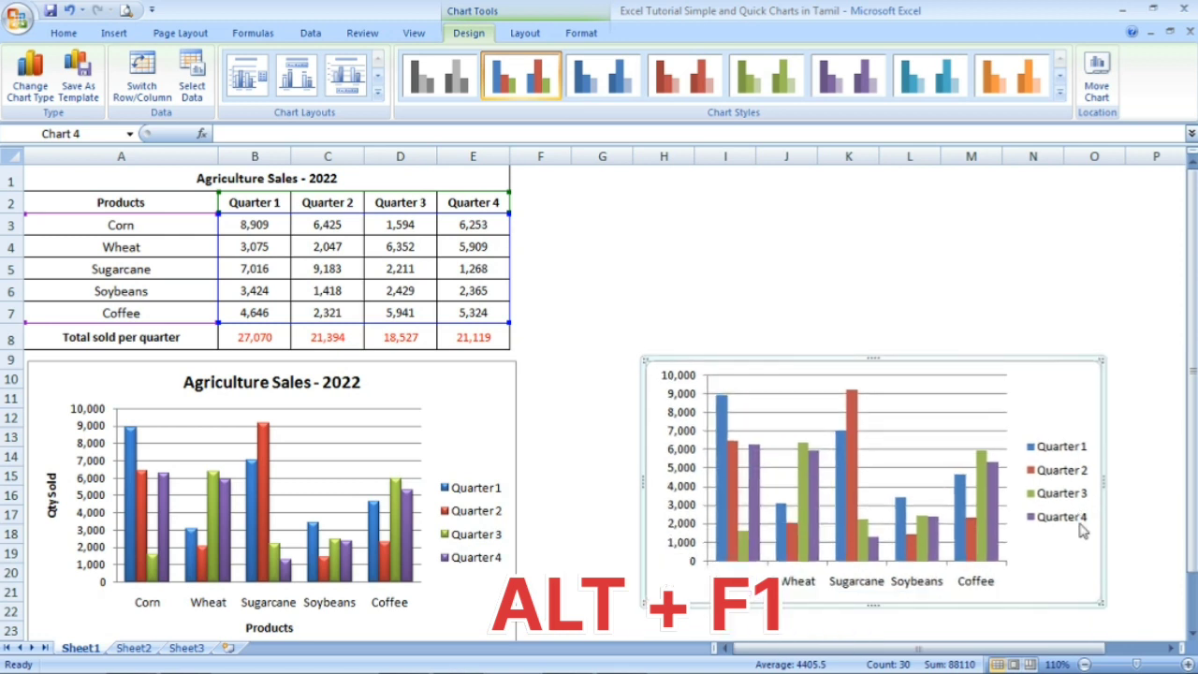
left_click_drag(1102, 601, 1114, 622)
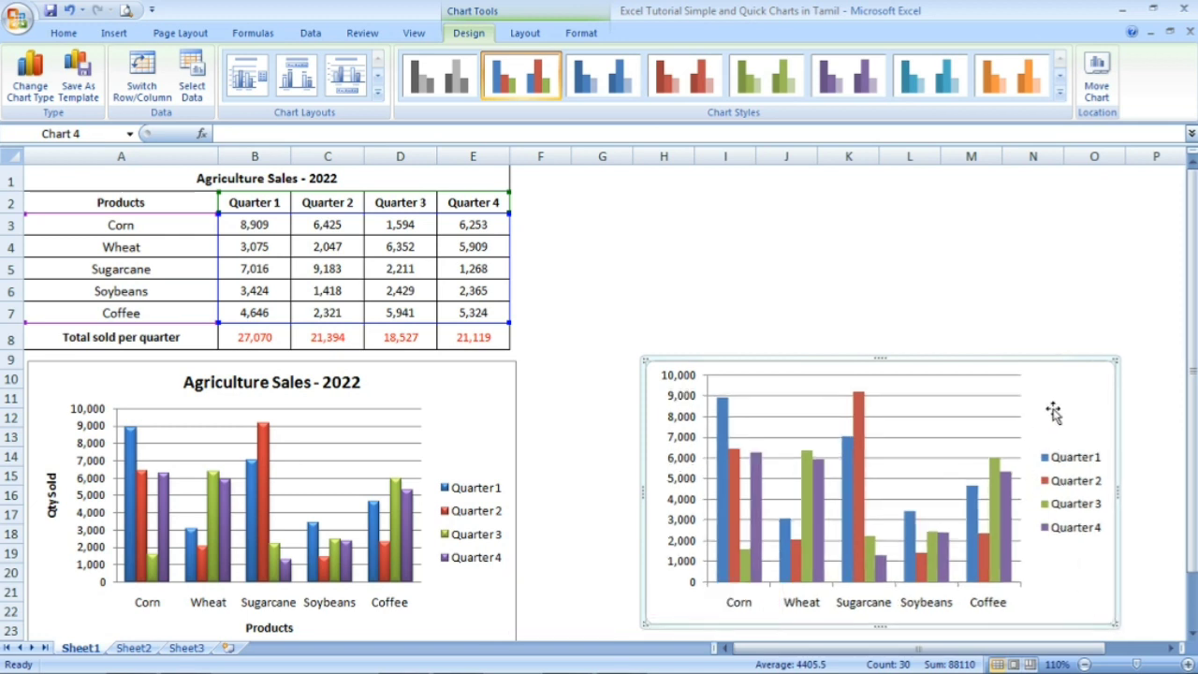
- Give the second chart the black-background multicolour style and the layout with a title above and the legend below the plot
left_click(1059, 97)
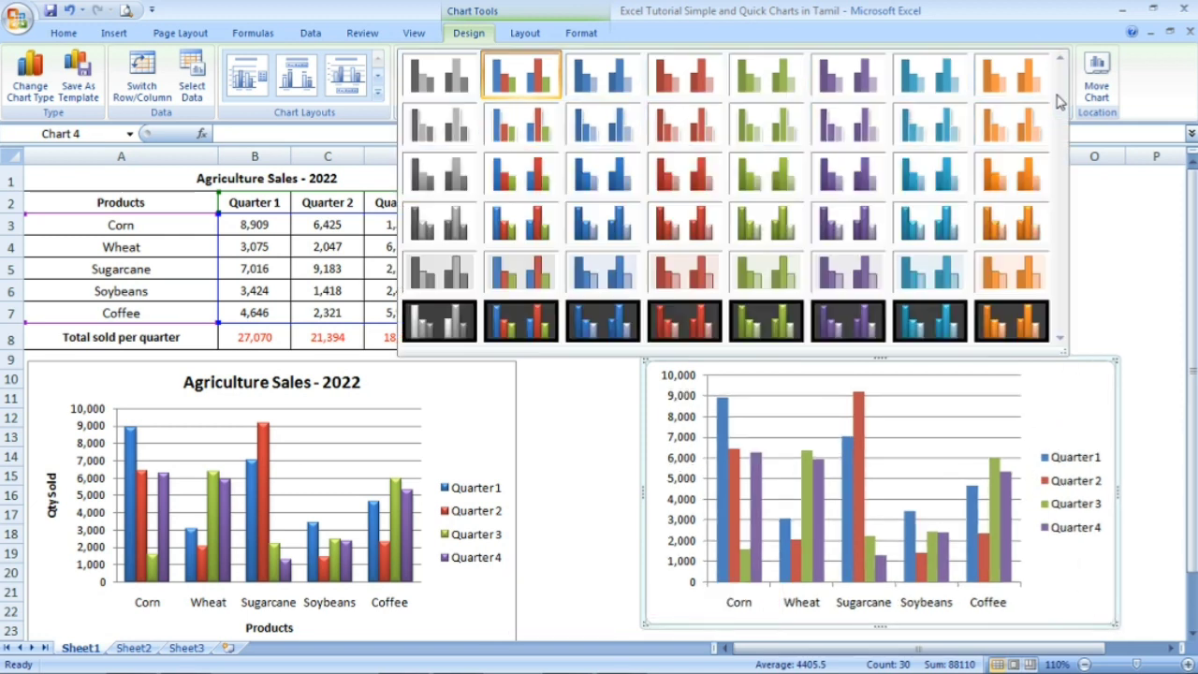
left_click(534, 325)
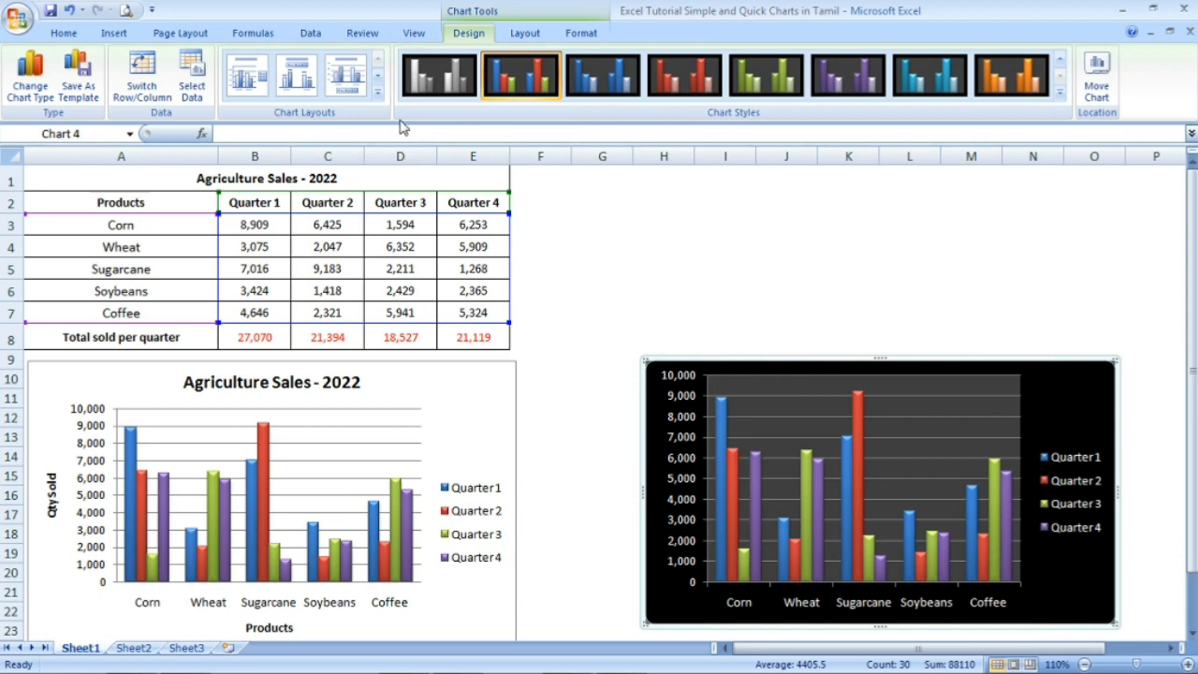
left_click(378, 96)
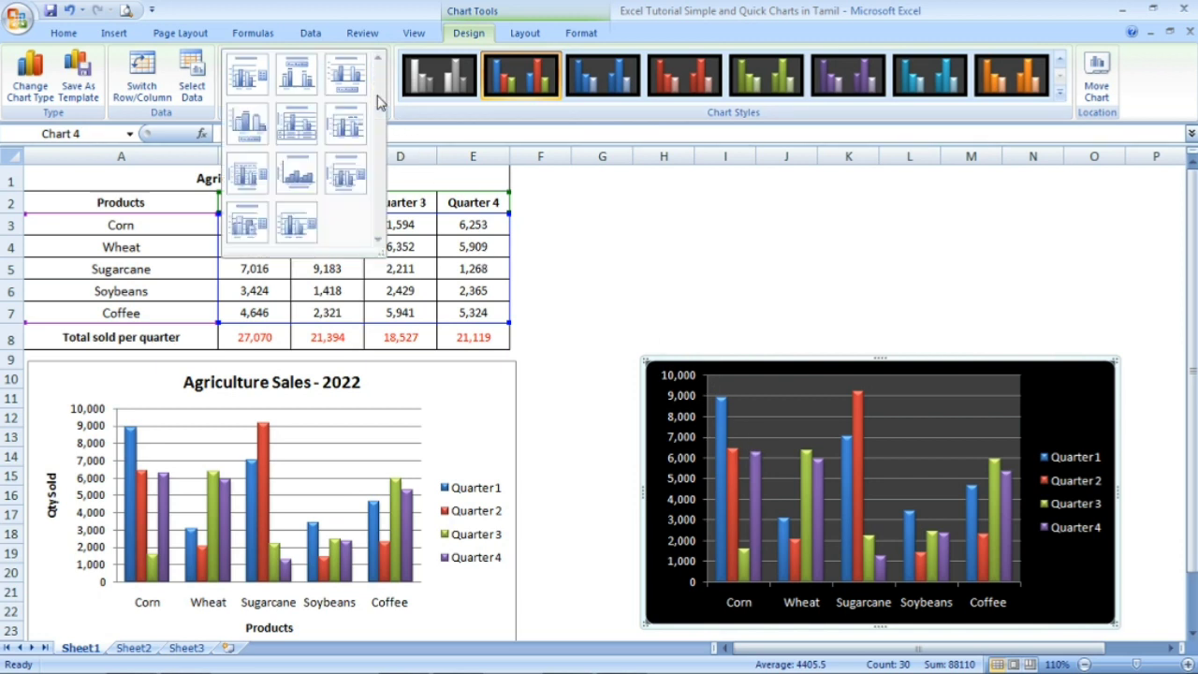
left_click(253, 85)
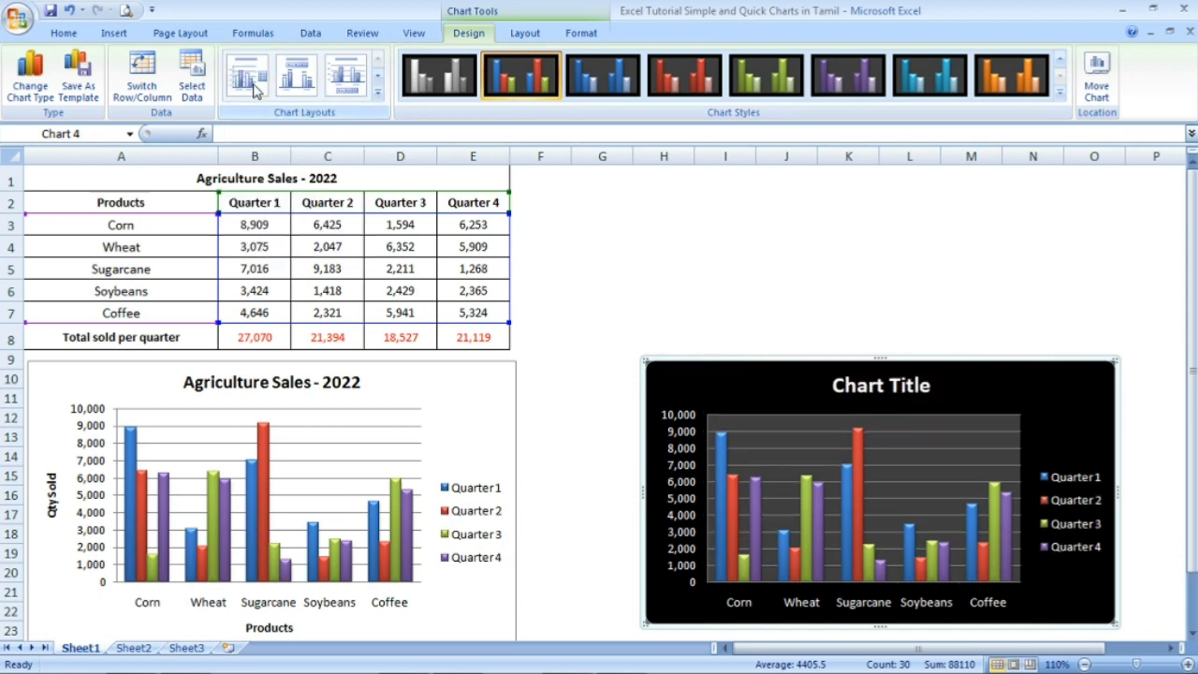
left_click(296, 75)
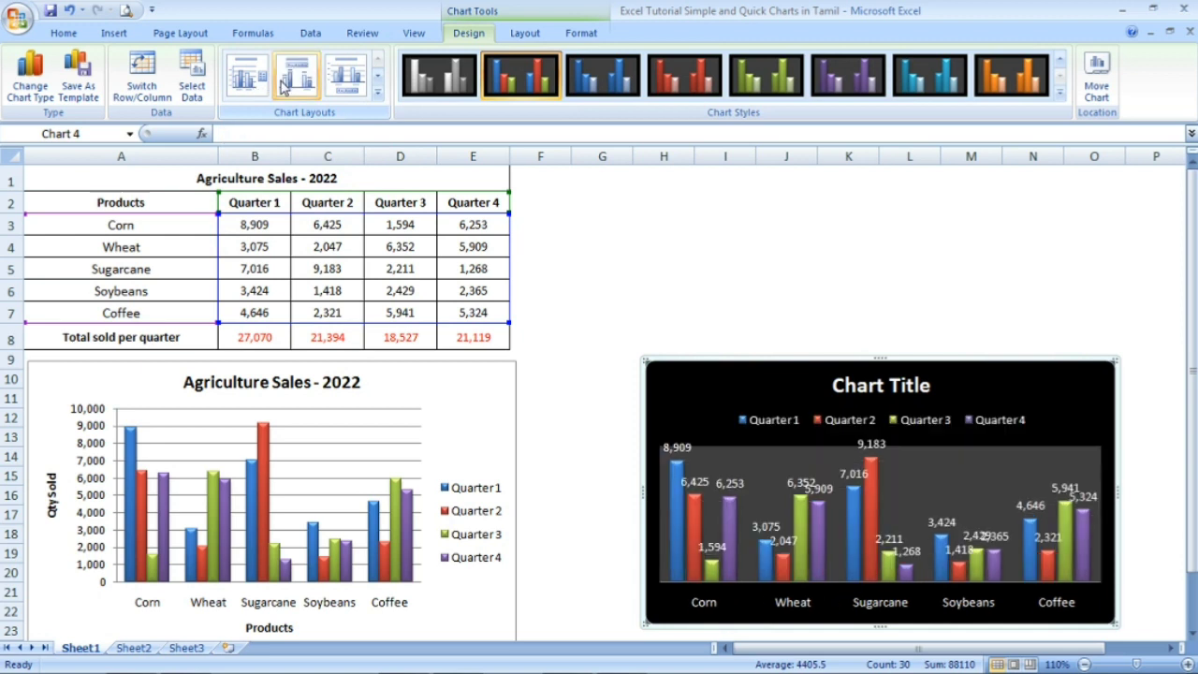
left_click(347, 78)
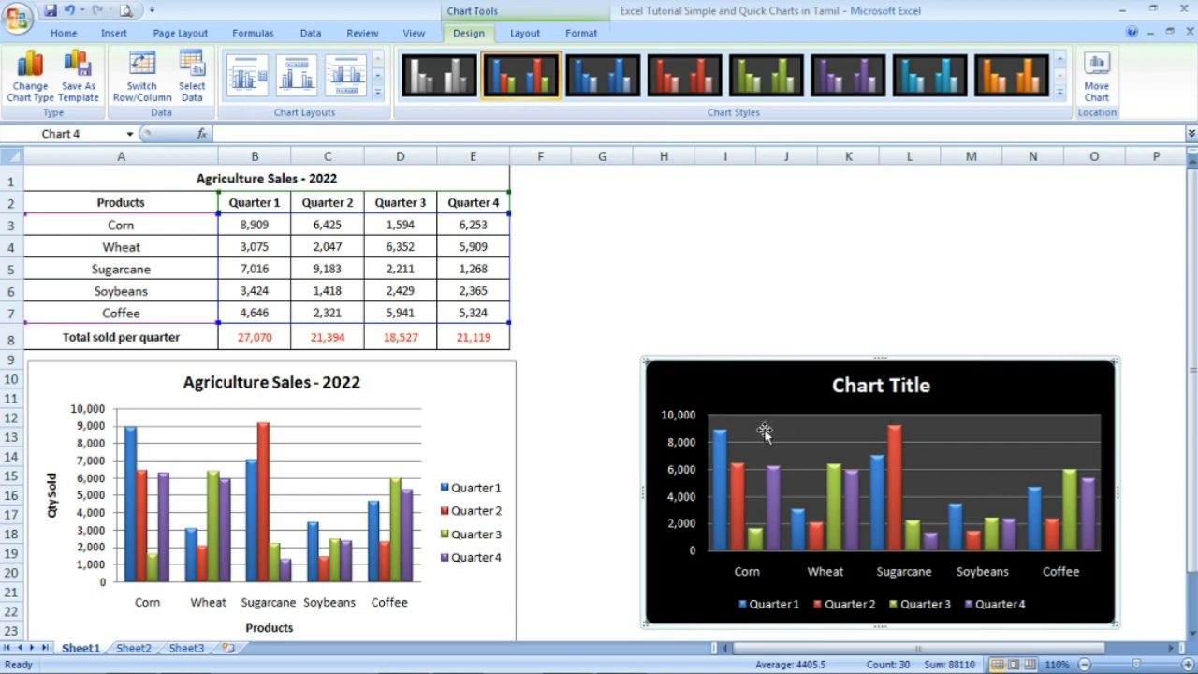
- Link the black chart's title to cell A1 so it takes the table heading
left_click(911, 391)
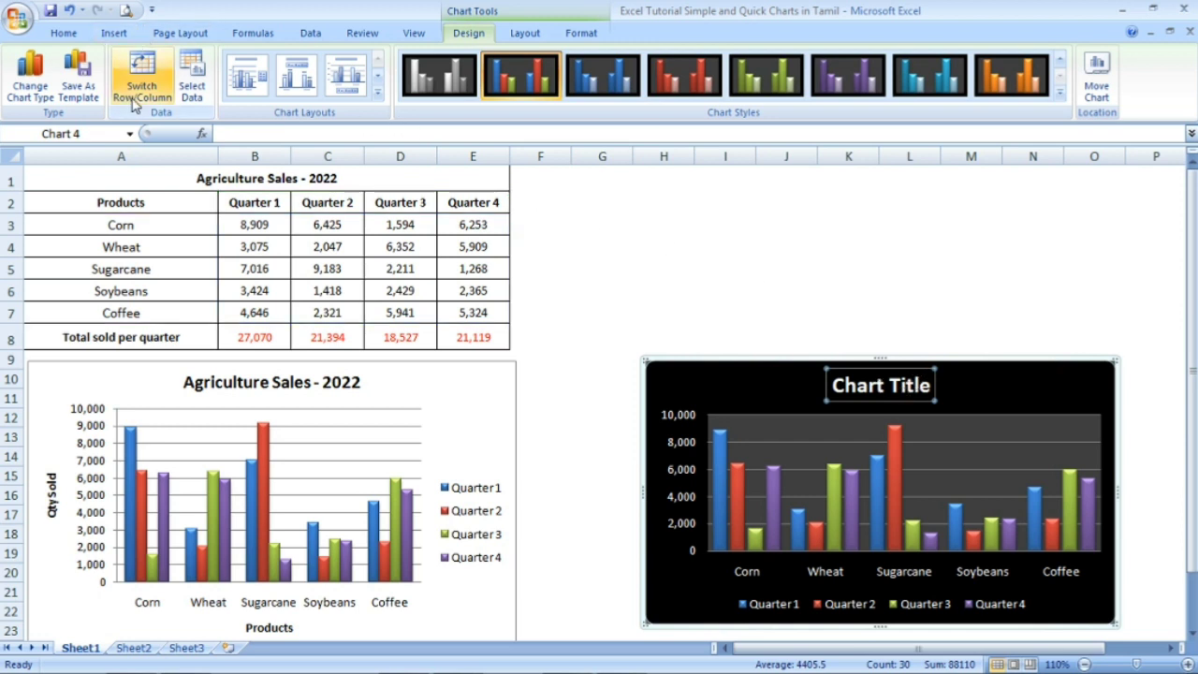
left_click(304, 133)
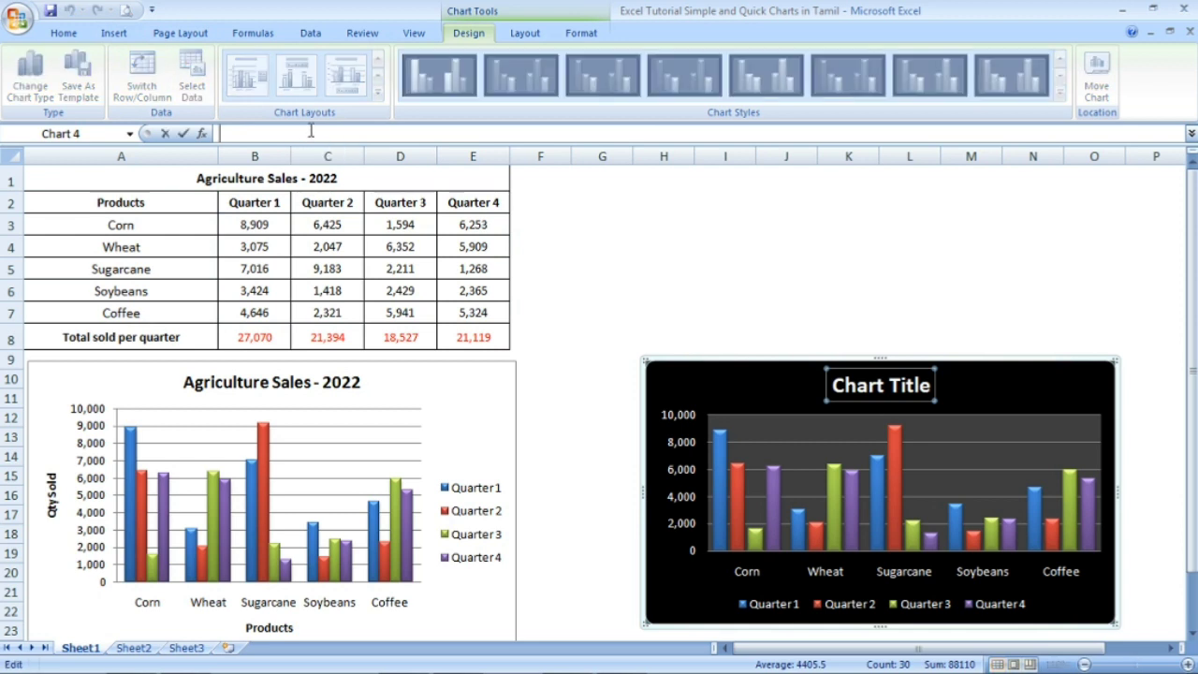
left_click(299, 180)
key("Return")
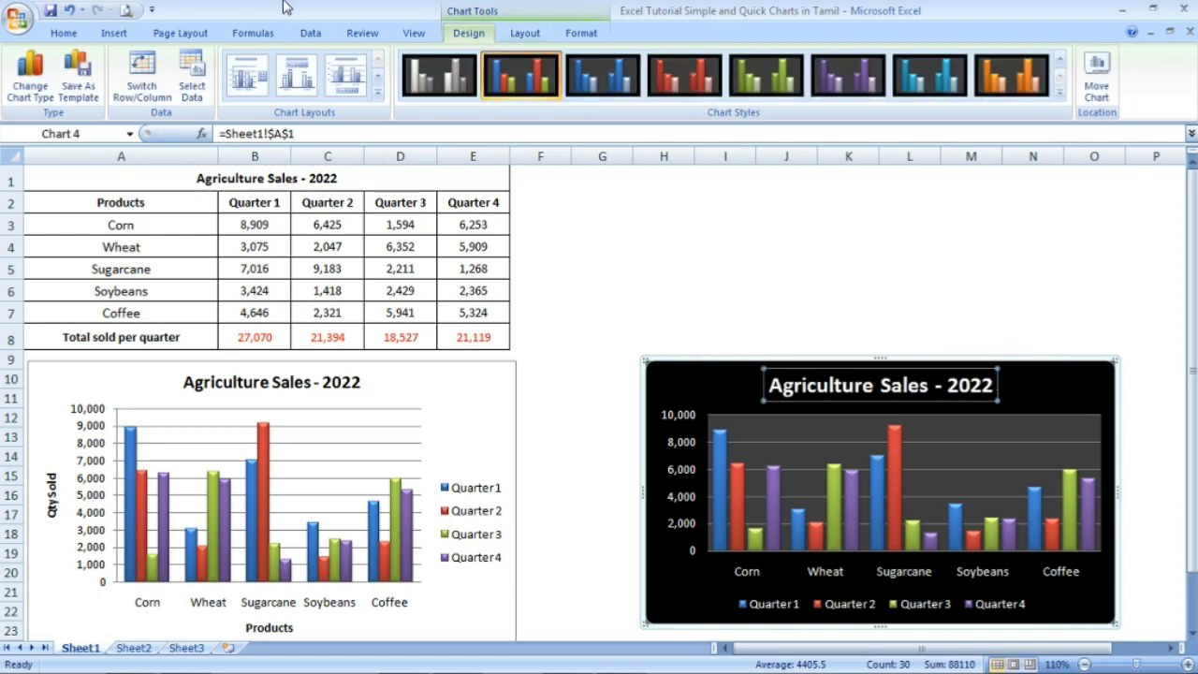
- Reduce the black chart's title font size to 14
left_click(62, 33)
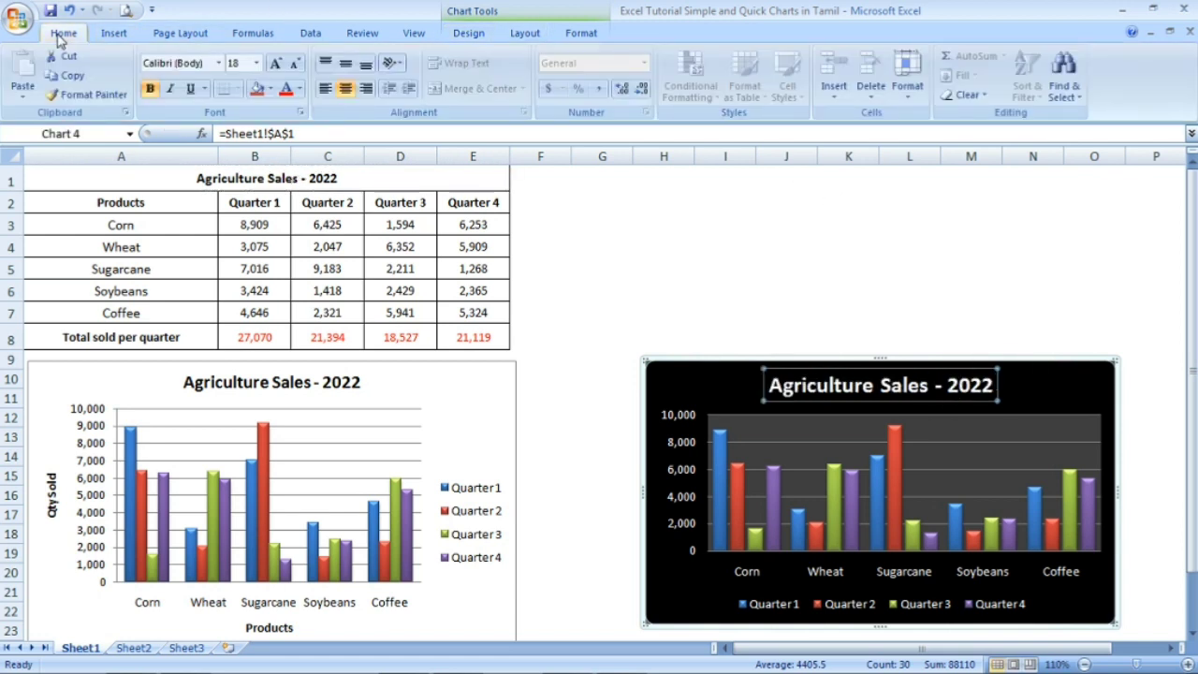
left_click(295, 65)
left_click(295, 66)
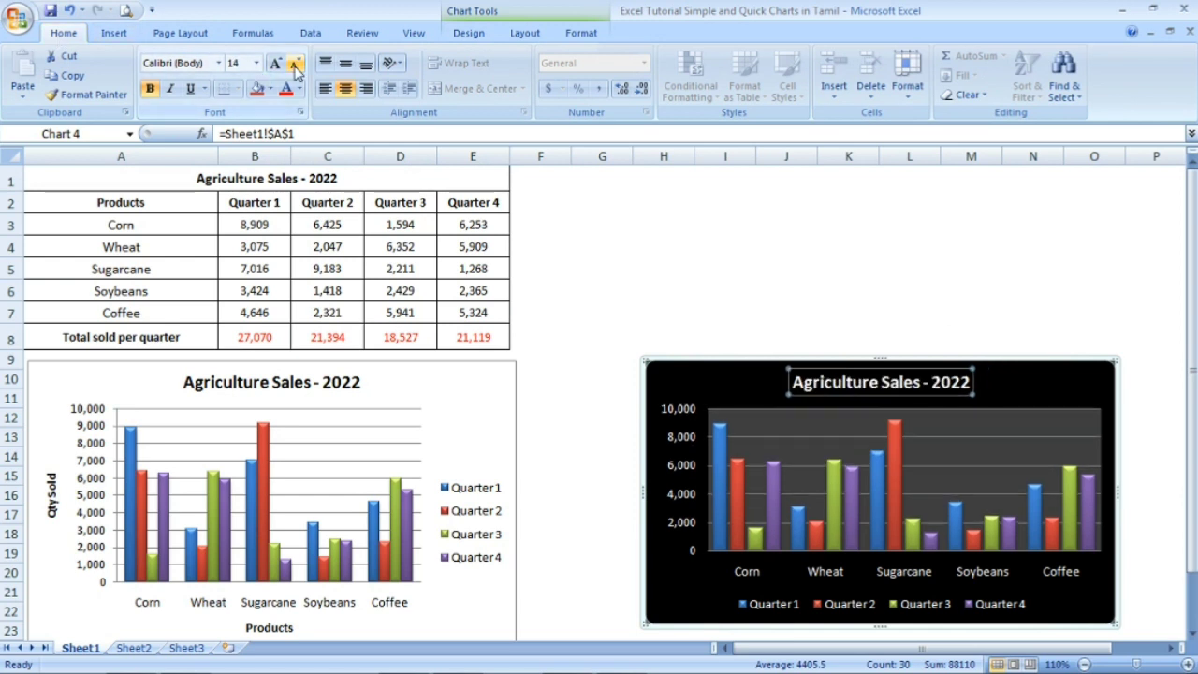
- Switch the black chart's rows and columns so the quarters become categories and the products become series
left_click(1043, 382)
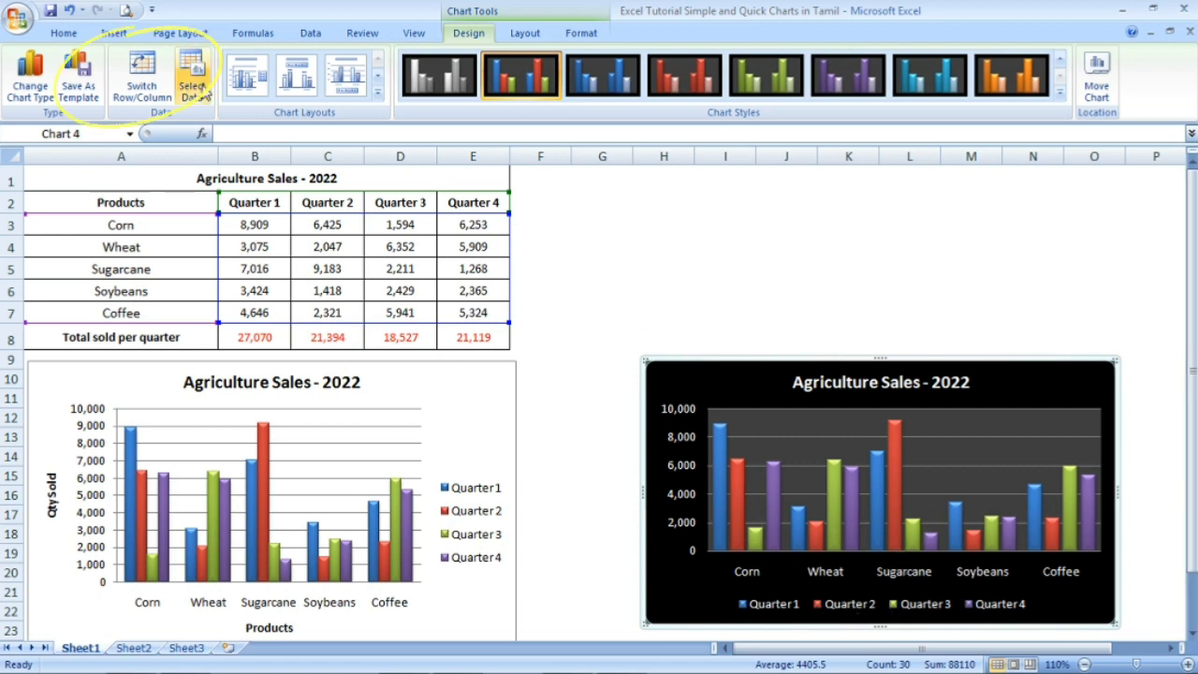
left_click(142, 84)
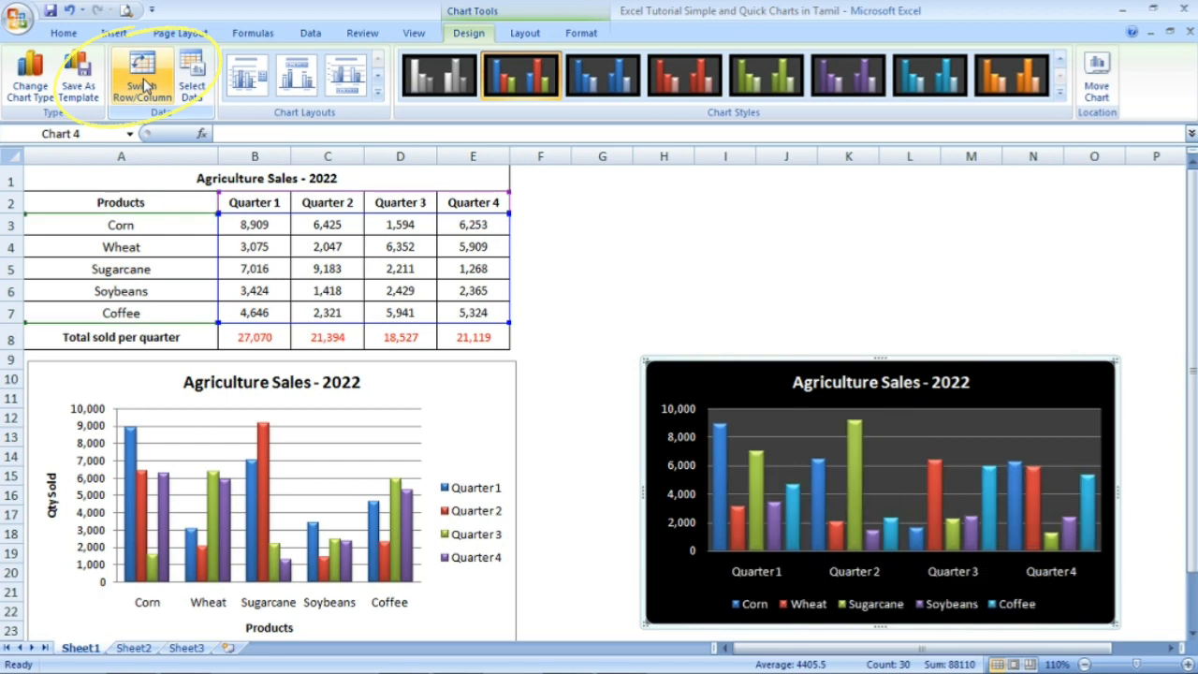
left_click(142, 84)
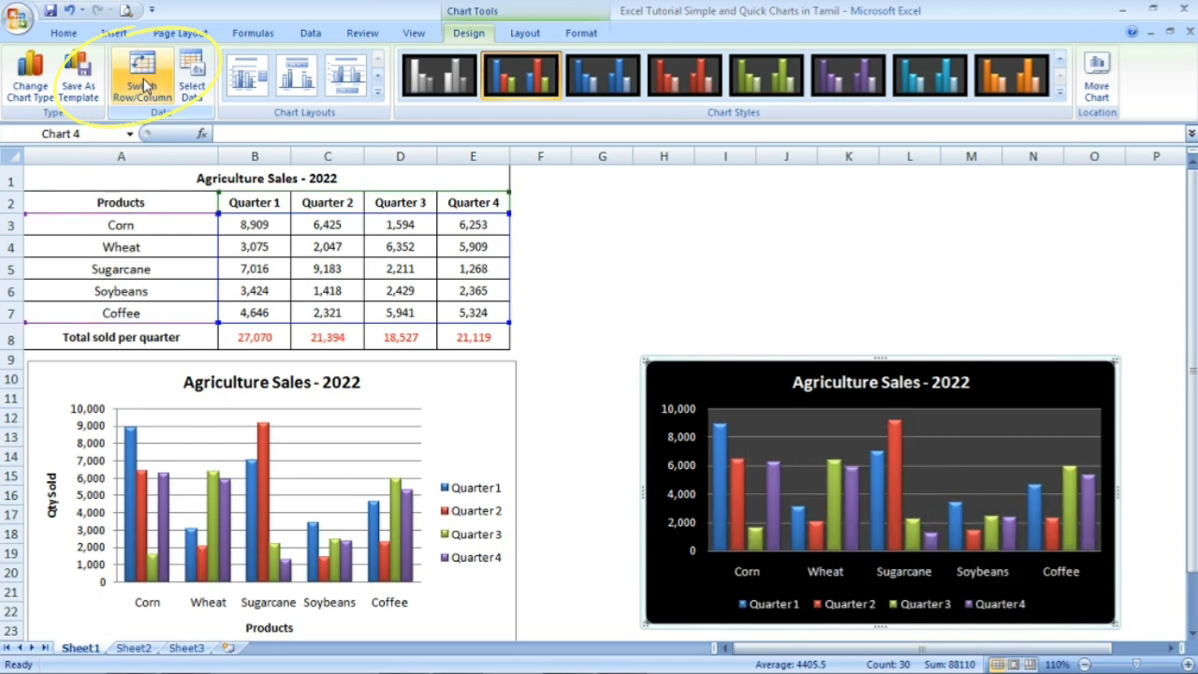
left_click(142, 84)
left_click(143, 84)
left_click(142, 85)
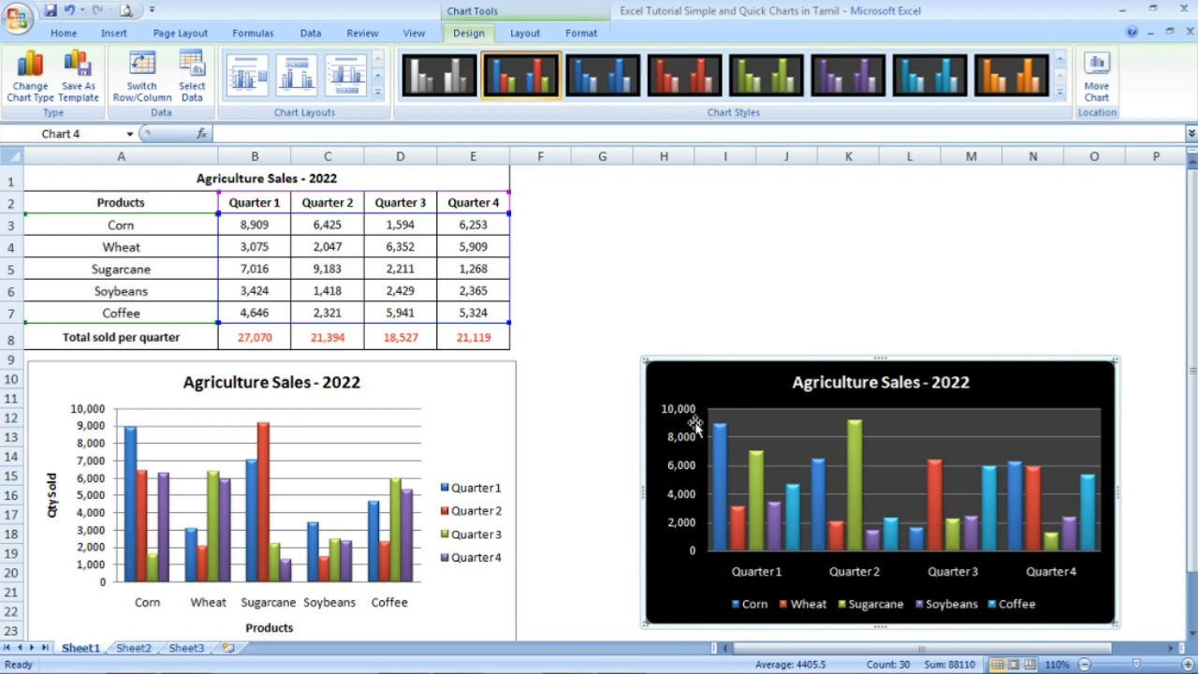
- Copy the white chart below the table and paste it into the blank Word document
left_click(479, 377)
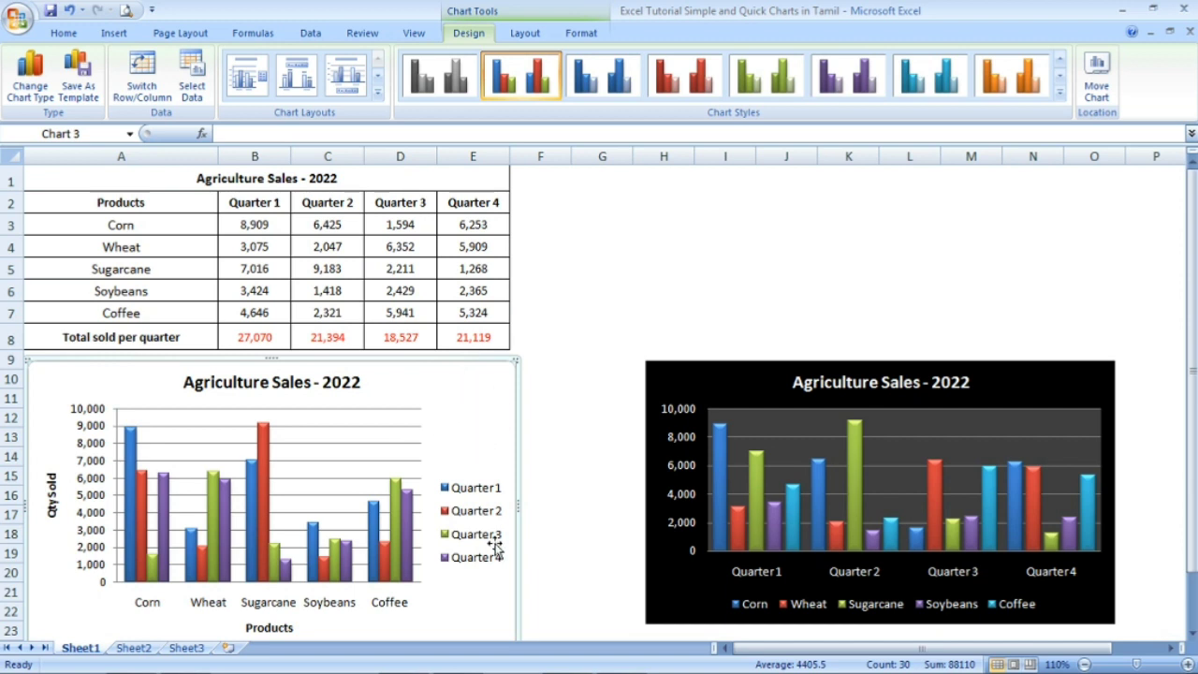
mouse_move(478, 670)
left_click(573, 661)
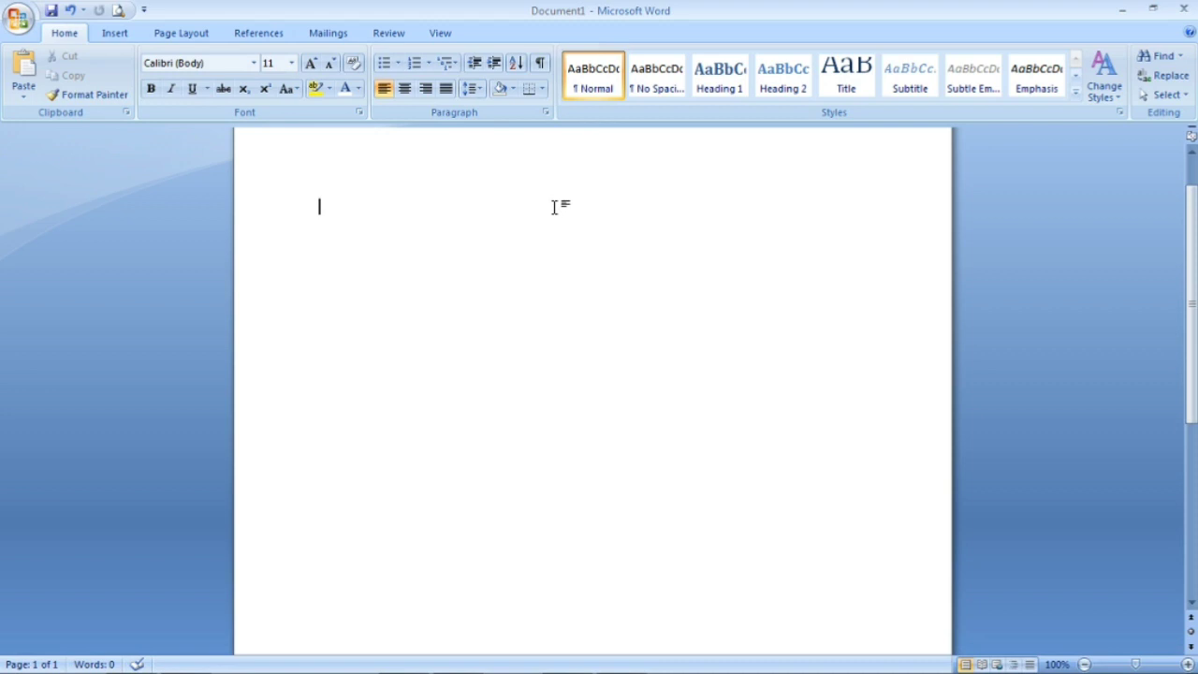
key("ctrl+v")
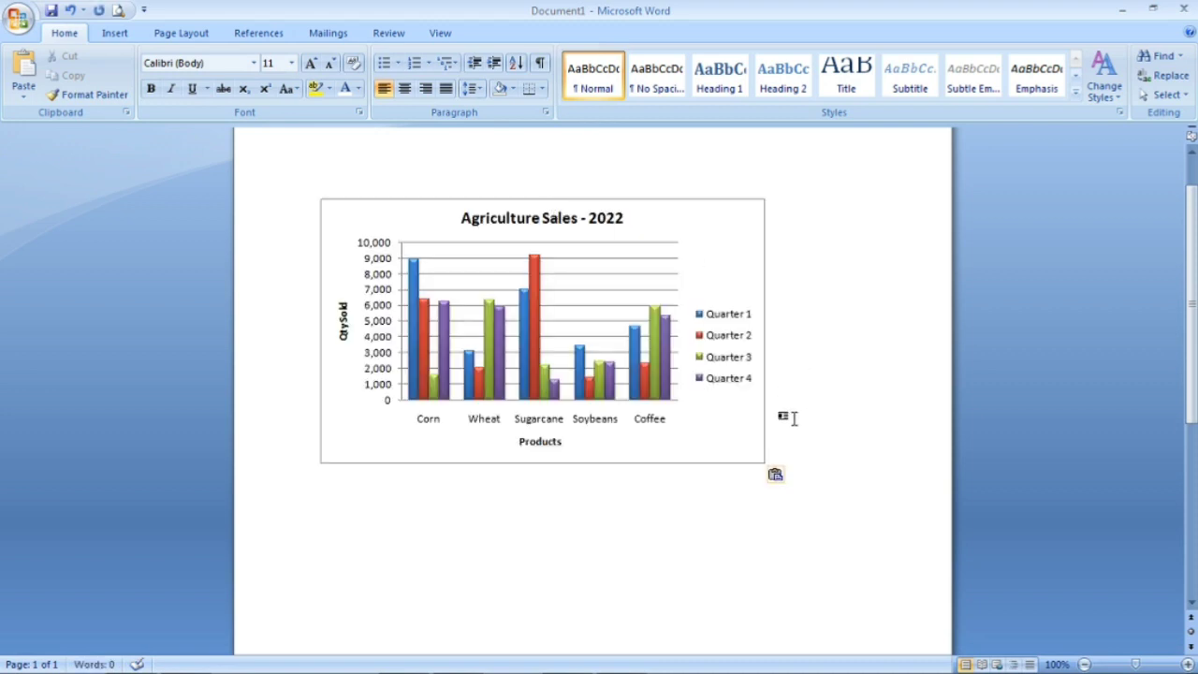
- Resize the pasted white chart in the document, making it wider and slightly shorter
left_click(730, 398)
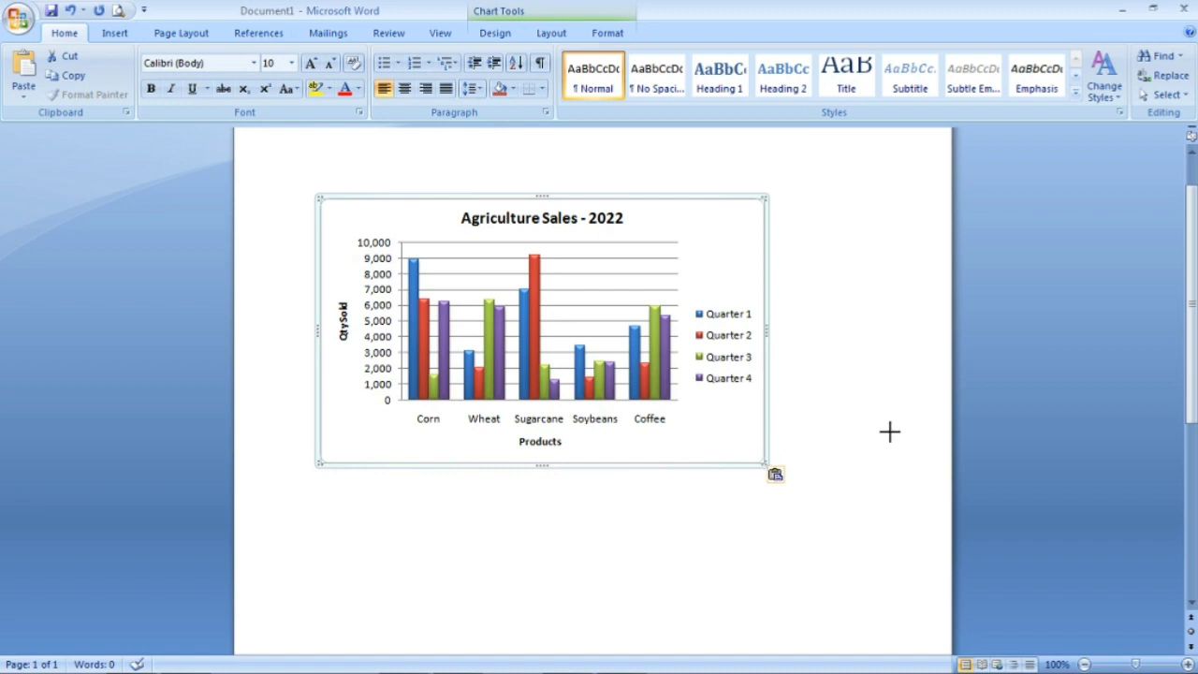
left_click_drag(890, 441, 892, 440)
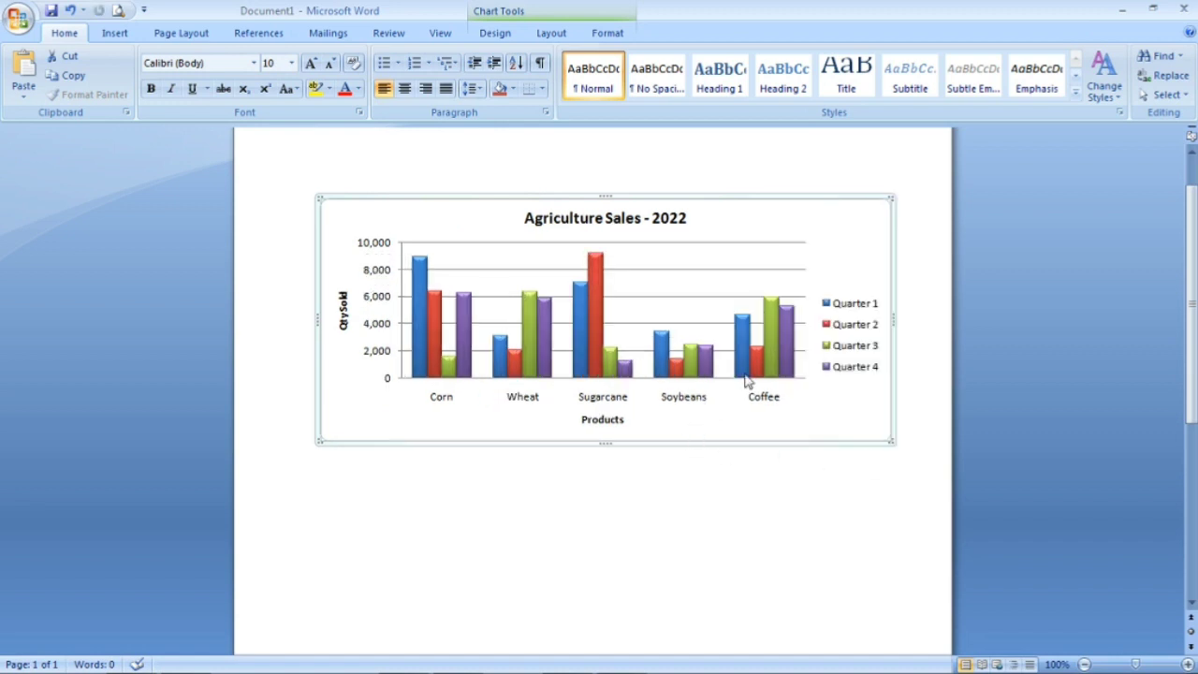
left_click(776, 365)
left_click(835, 407)
- Copy the black chart from Excel and paste it on a new line under the white chart in Word
left_click(1124, 12)
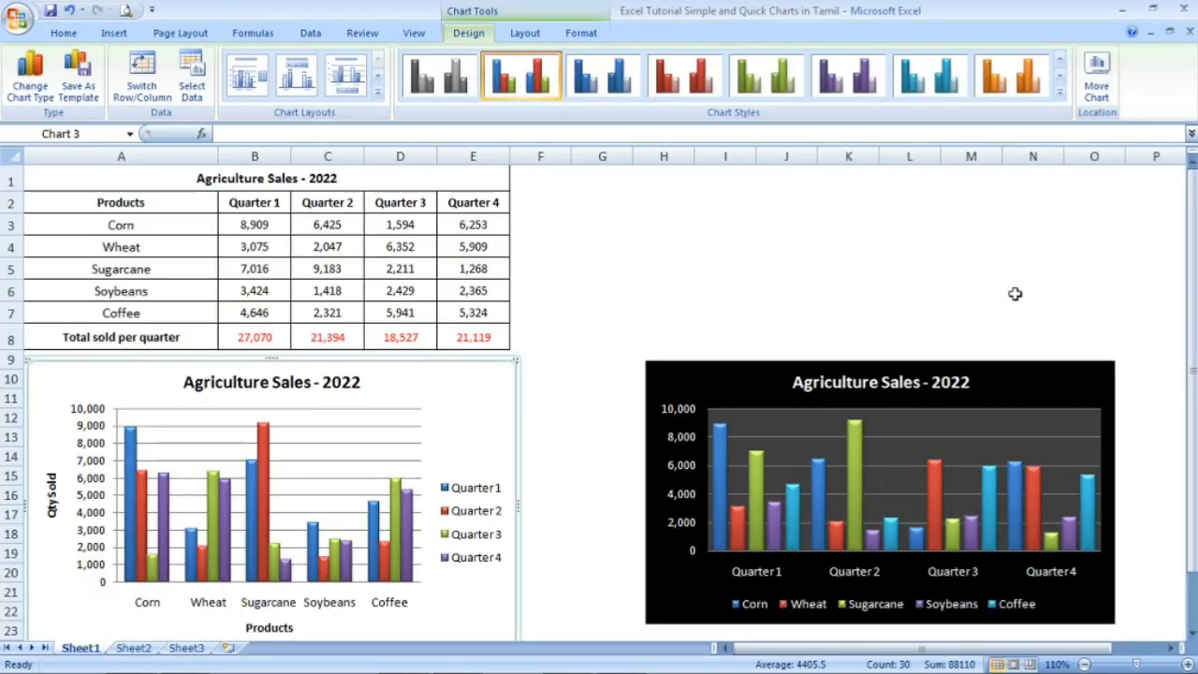
left_click(1068, 382)
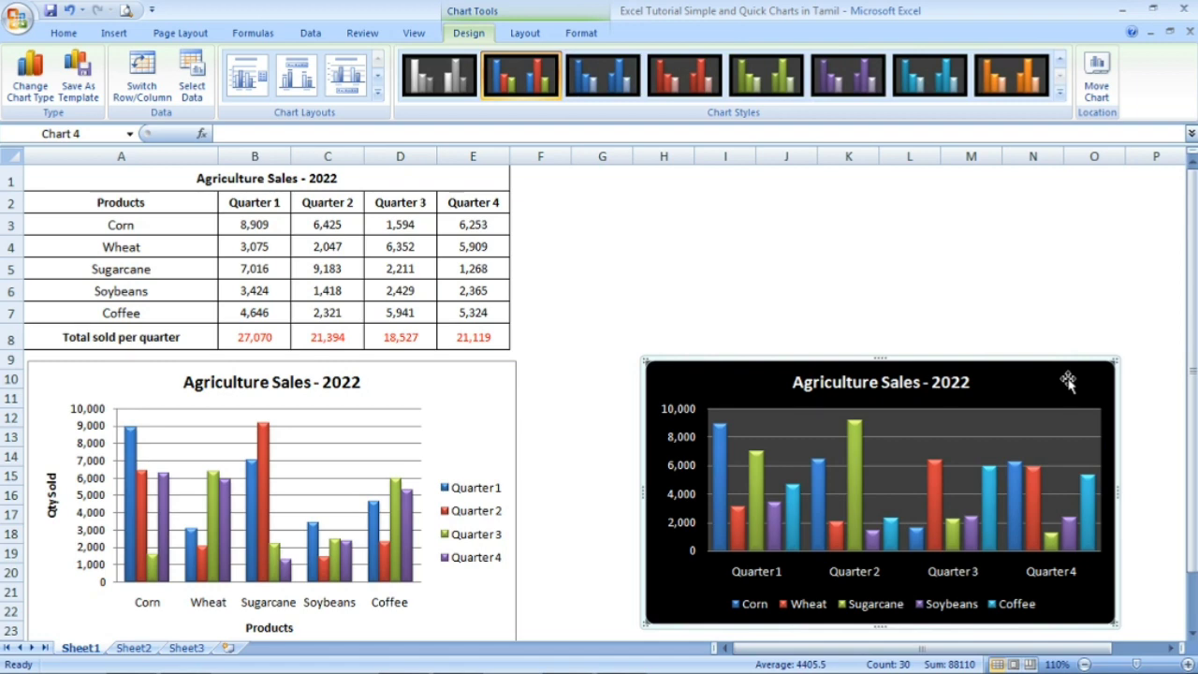
left_click(568, 659)
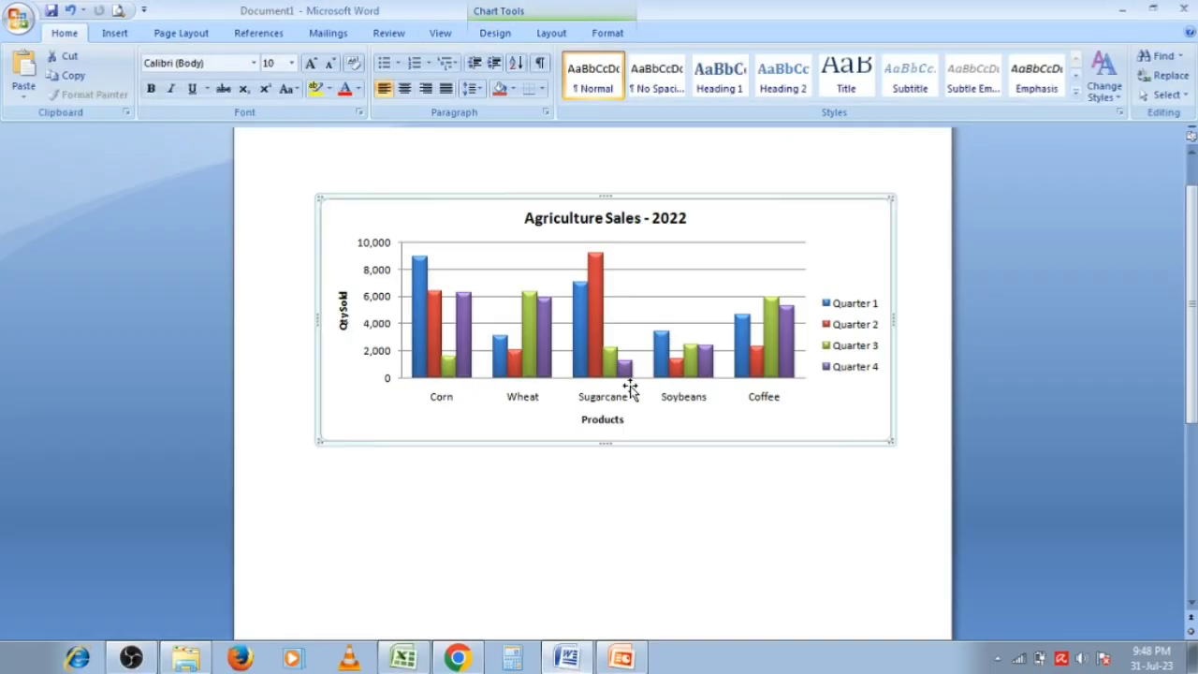
left_click(905, 443)
key("Return")
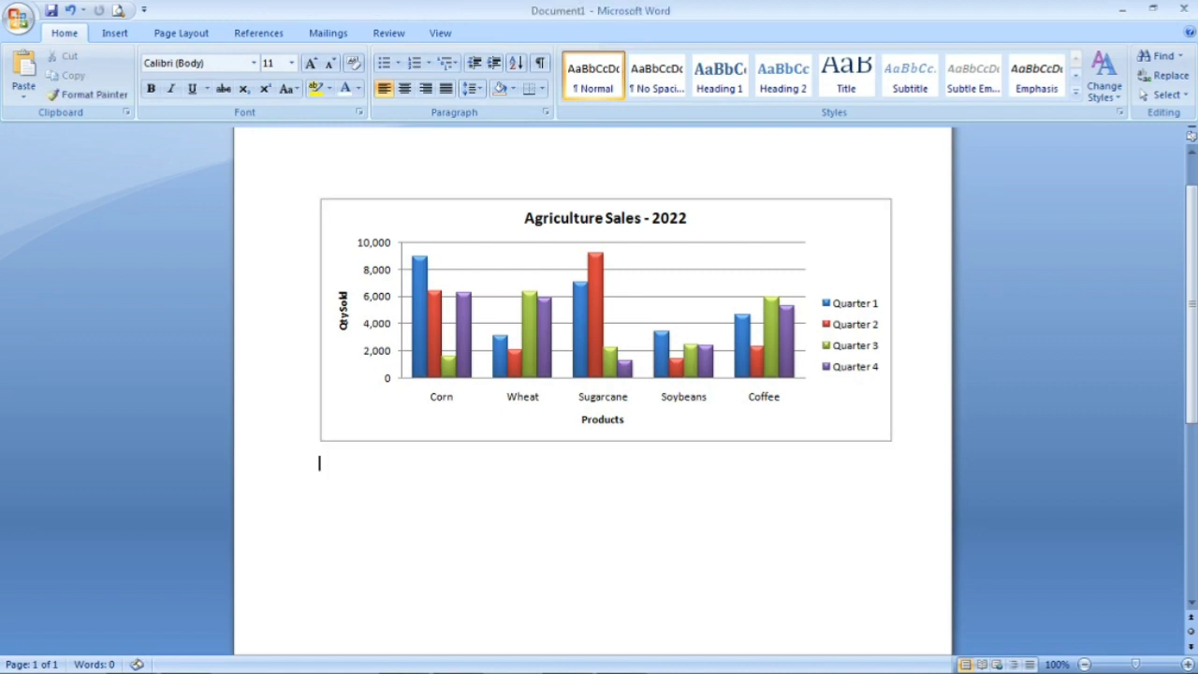
key("ctrl+v")
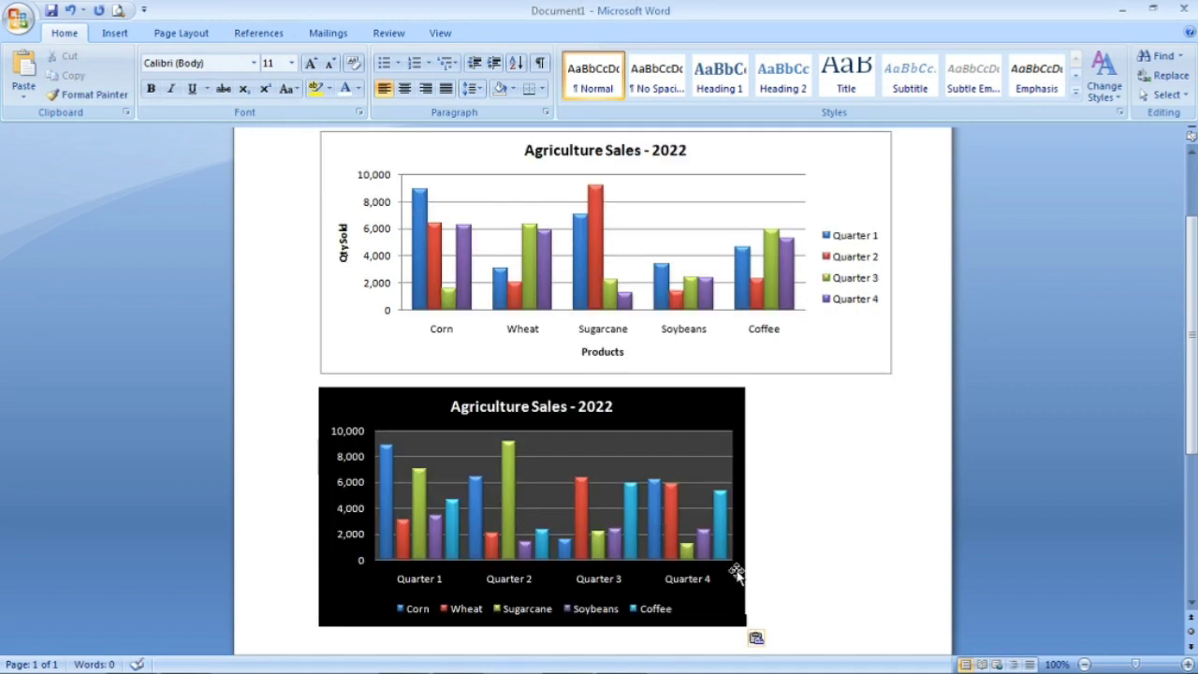
- Widen the pasted black chart to match the width of the white chart above it
left_click(743, 621)
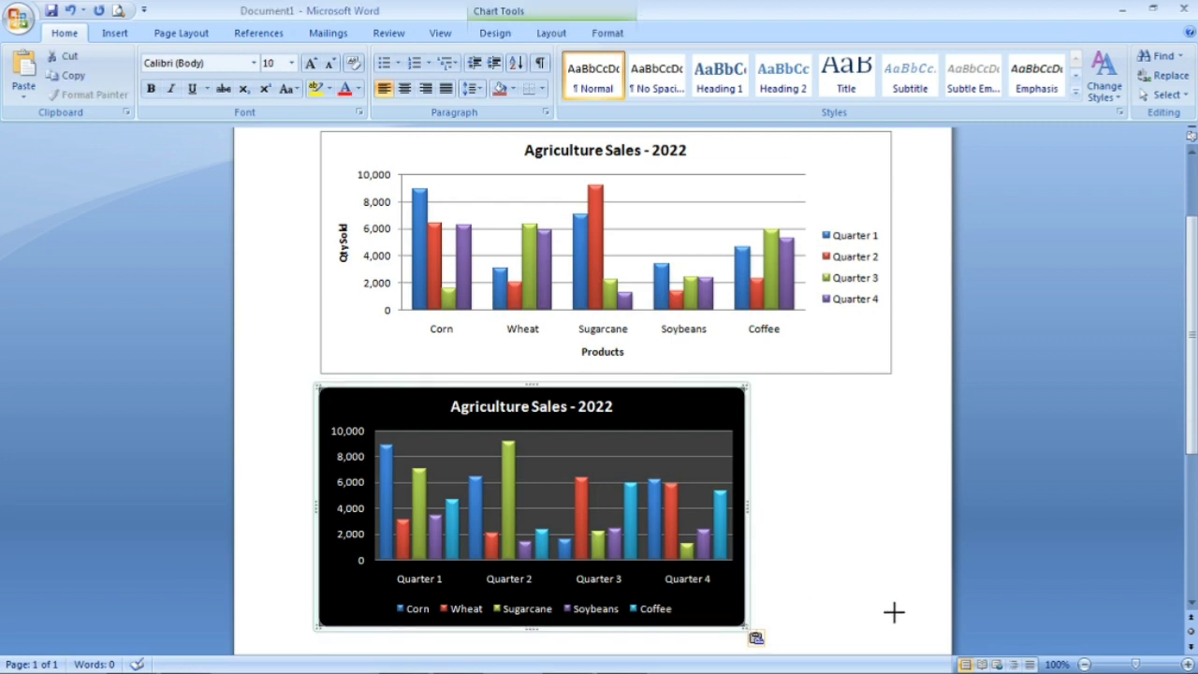
left_click_drag(888, 630, 890, 632)
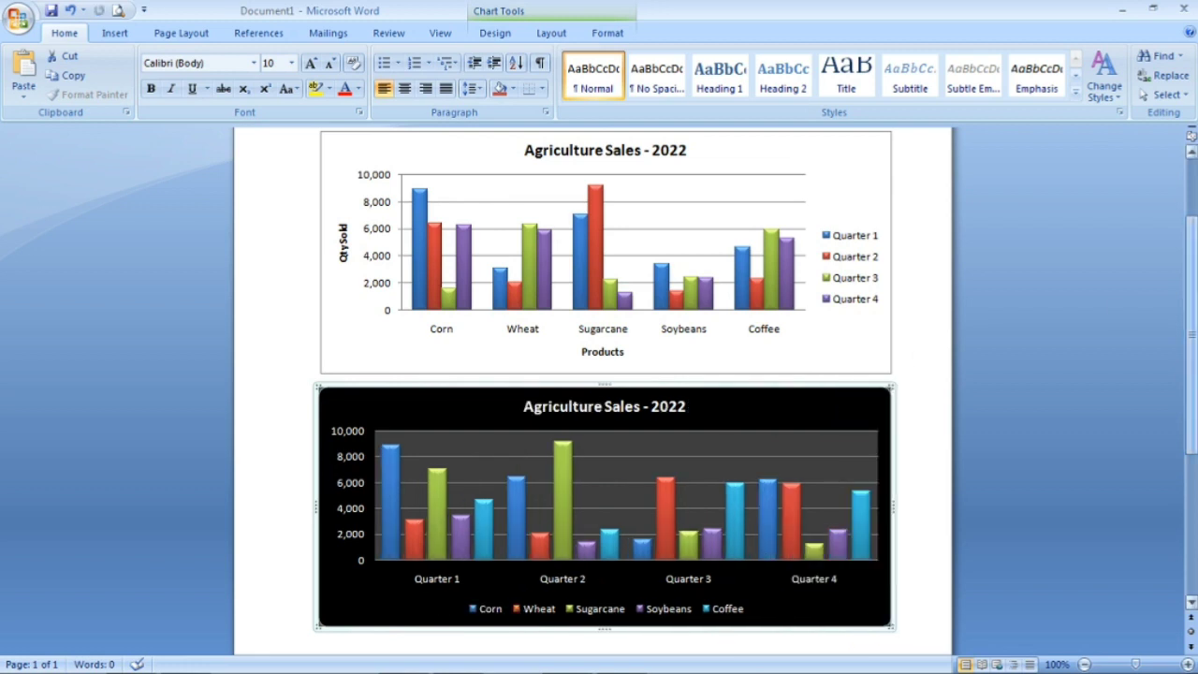
left_click_drag(1192, 327, 1192, 298)
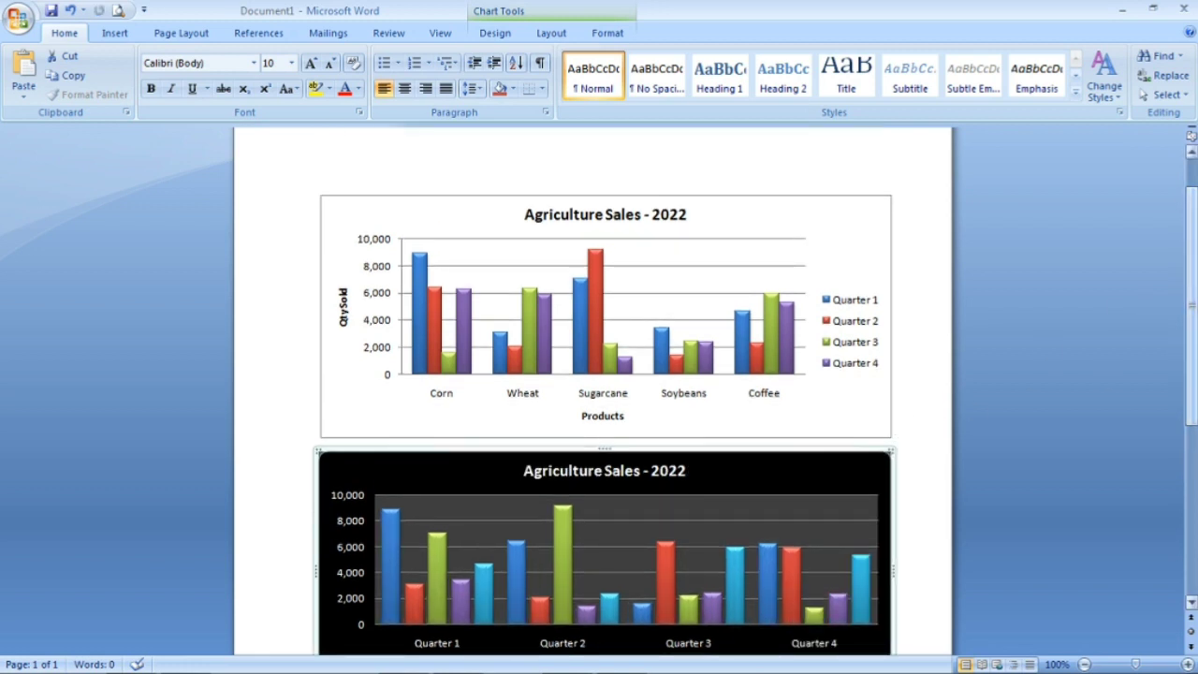
scroll(1105, 374, "down", 1)
left_click_drag(1193, 342, 1196, 294)
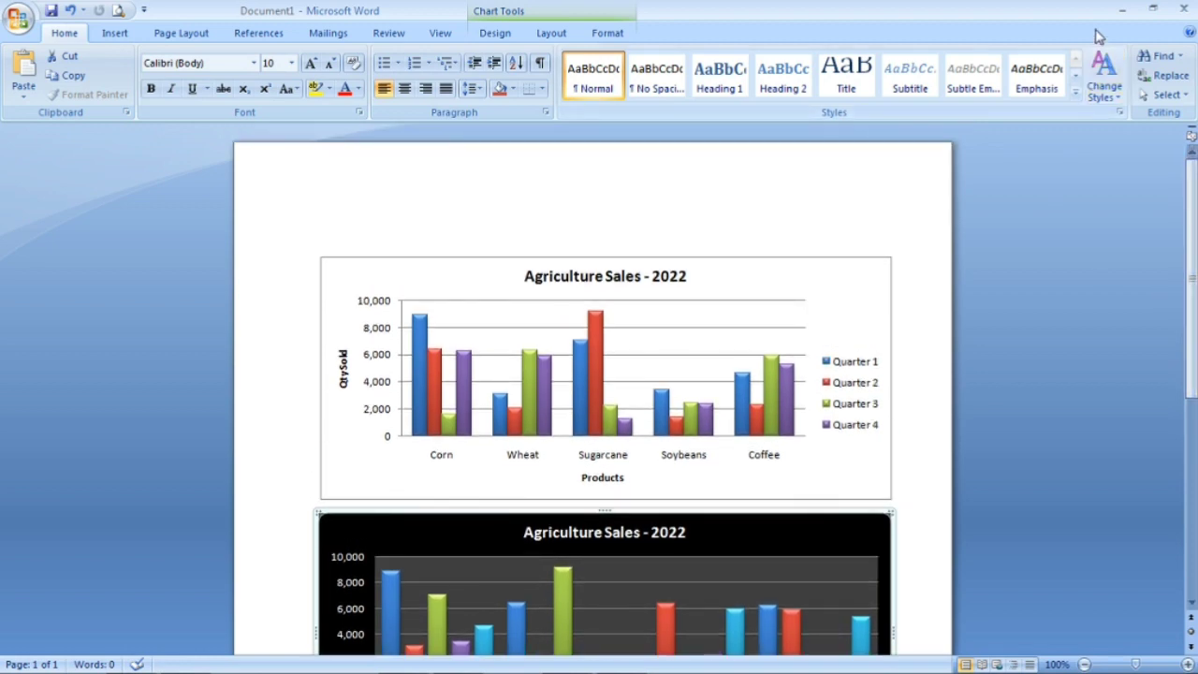
- Copy the white chart from Excel into the content area of a new second slide in PowerPoint and shrink it slightly
left_click(1122, 17)
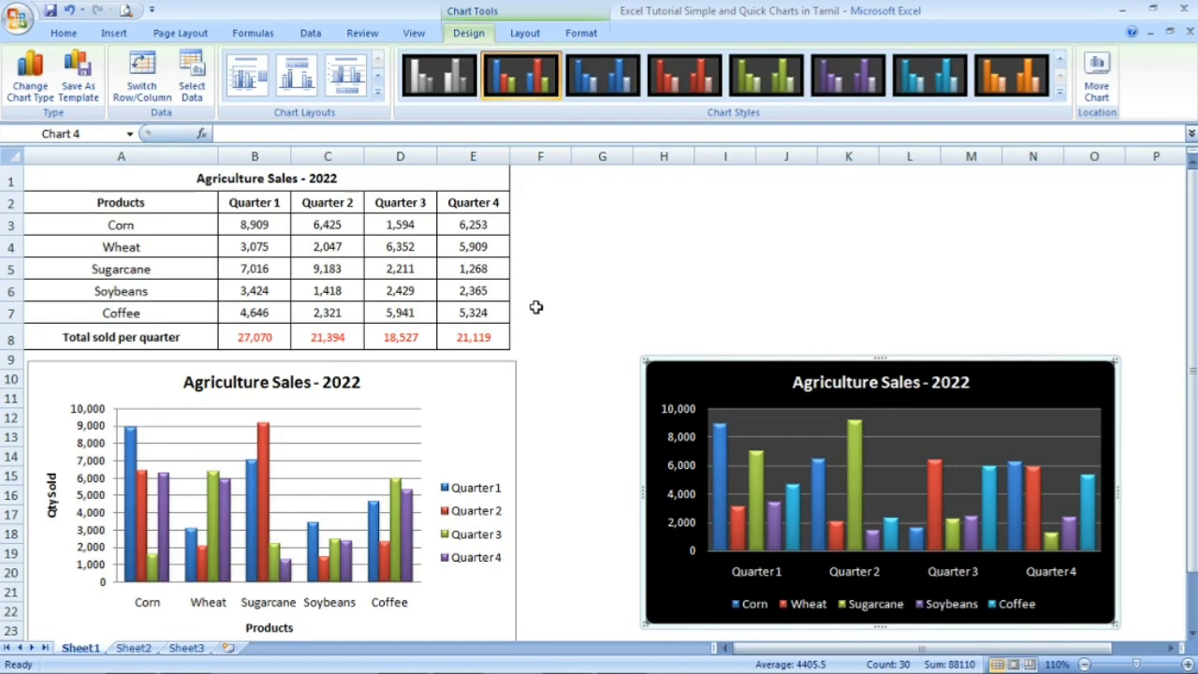
left_click(476, 390)
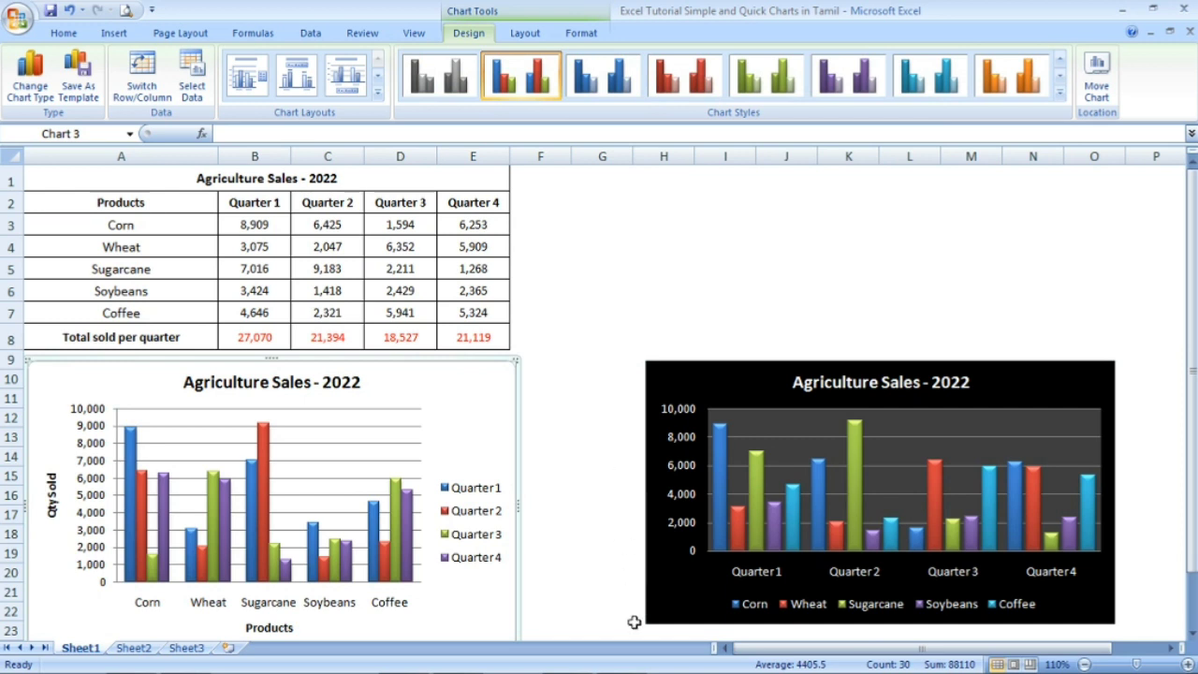
left_click(622, 664)
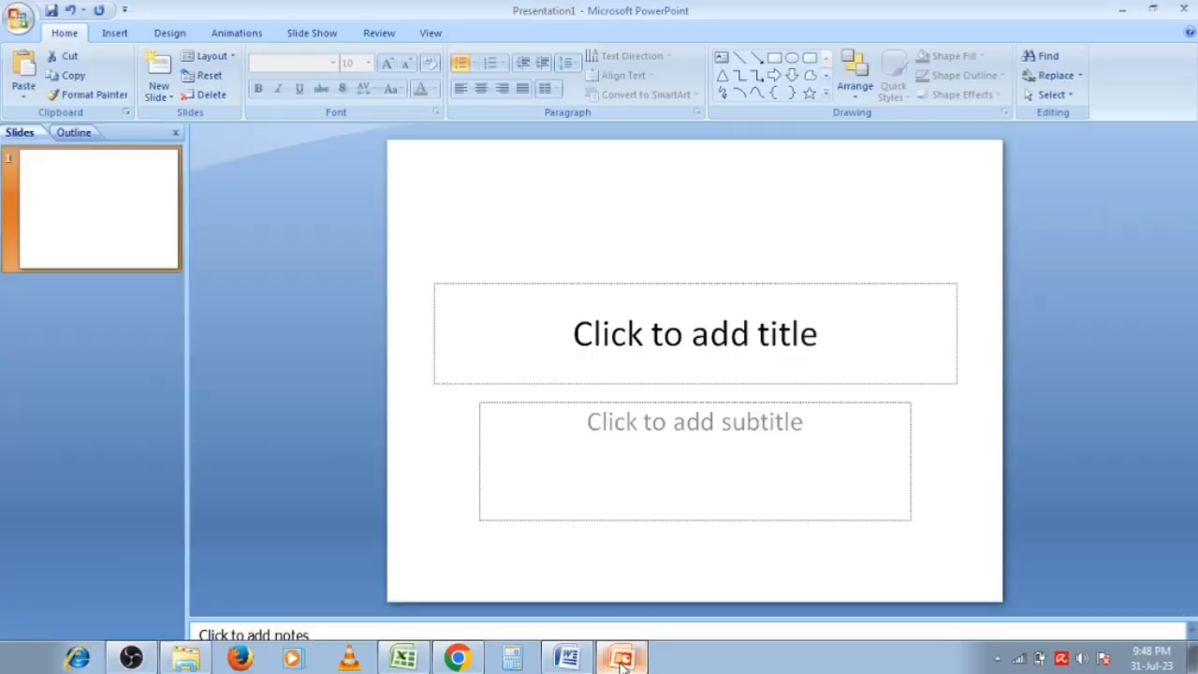
left_click(160, 72)
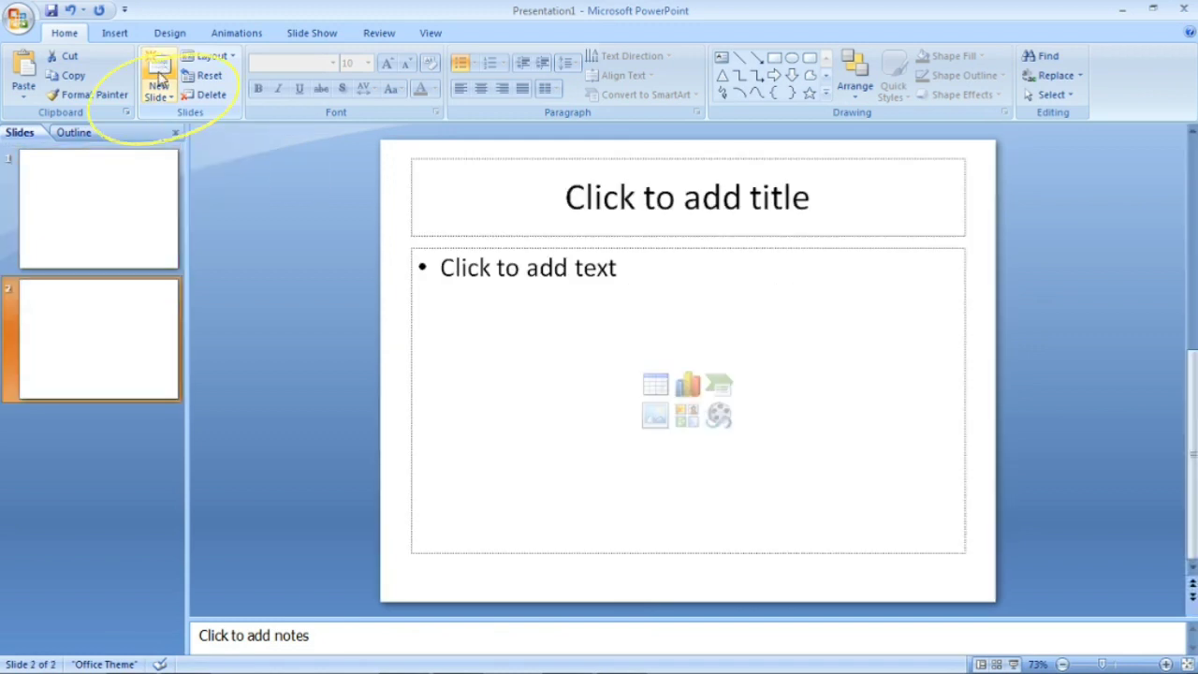
left_click(570, 280)
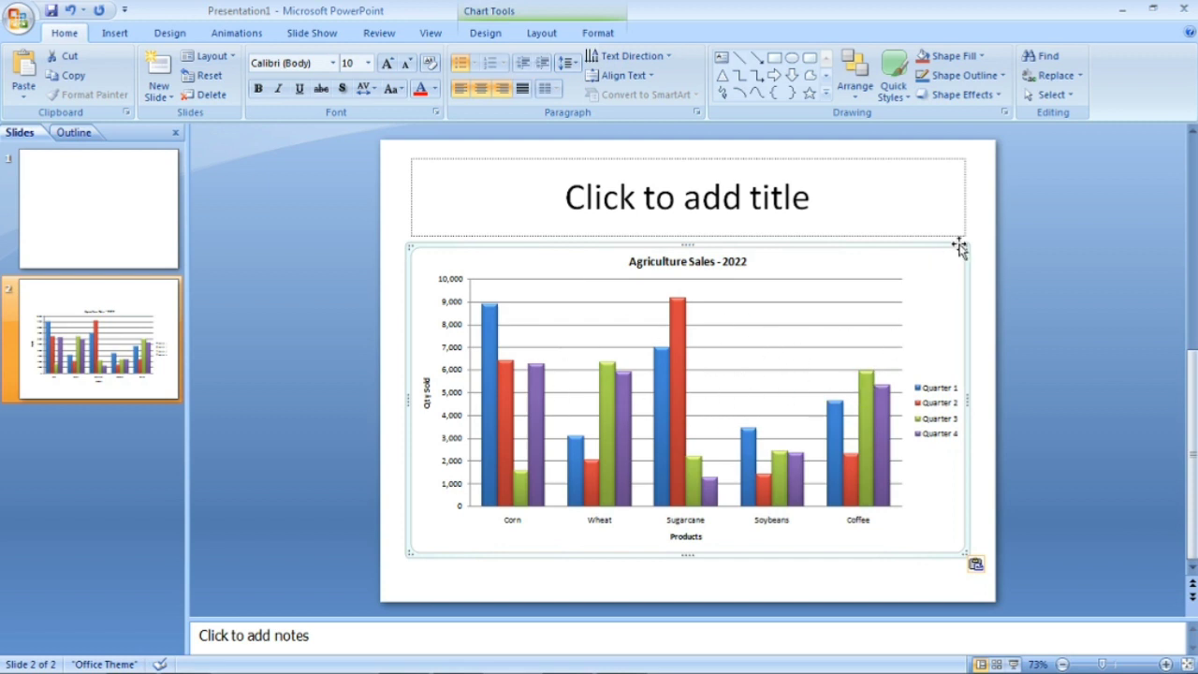
left_click_drag(964, 254, 961, 260)
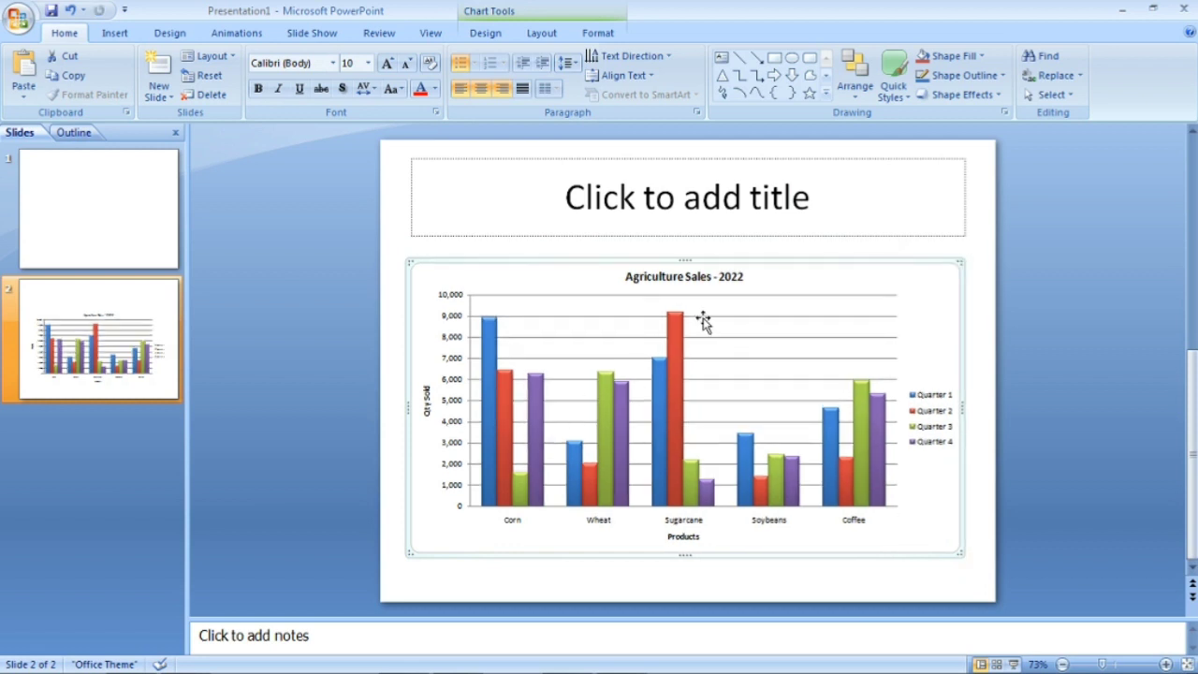
- Add a third slide in PowerPoint, copy the black chart from Excel, and switch back to the presentation
left_click(158, 71)
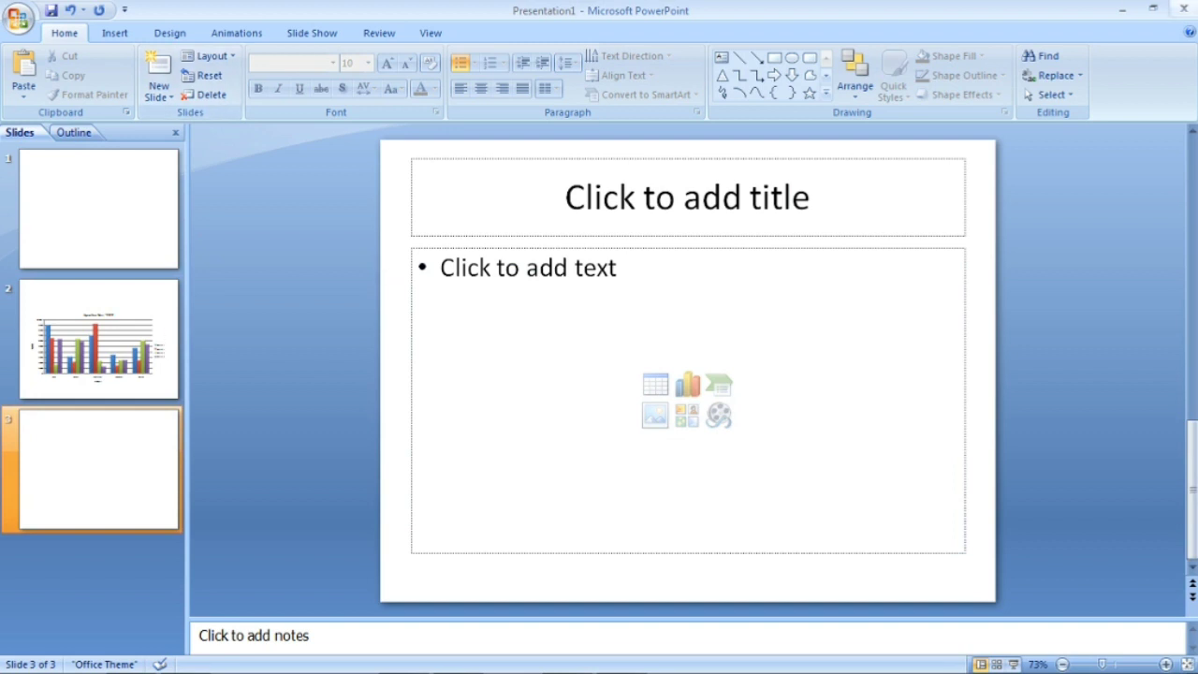
left_click(1120, 8)
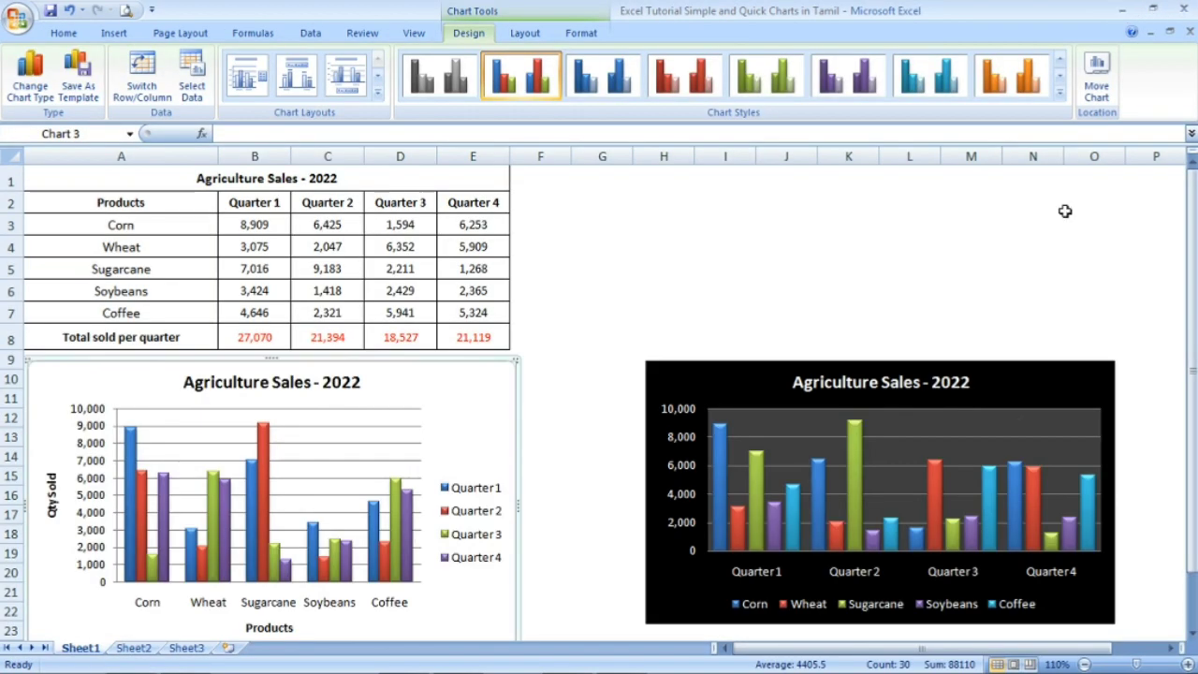
left_click(1068, 392)
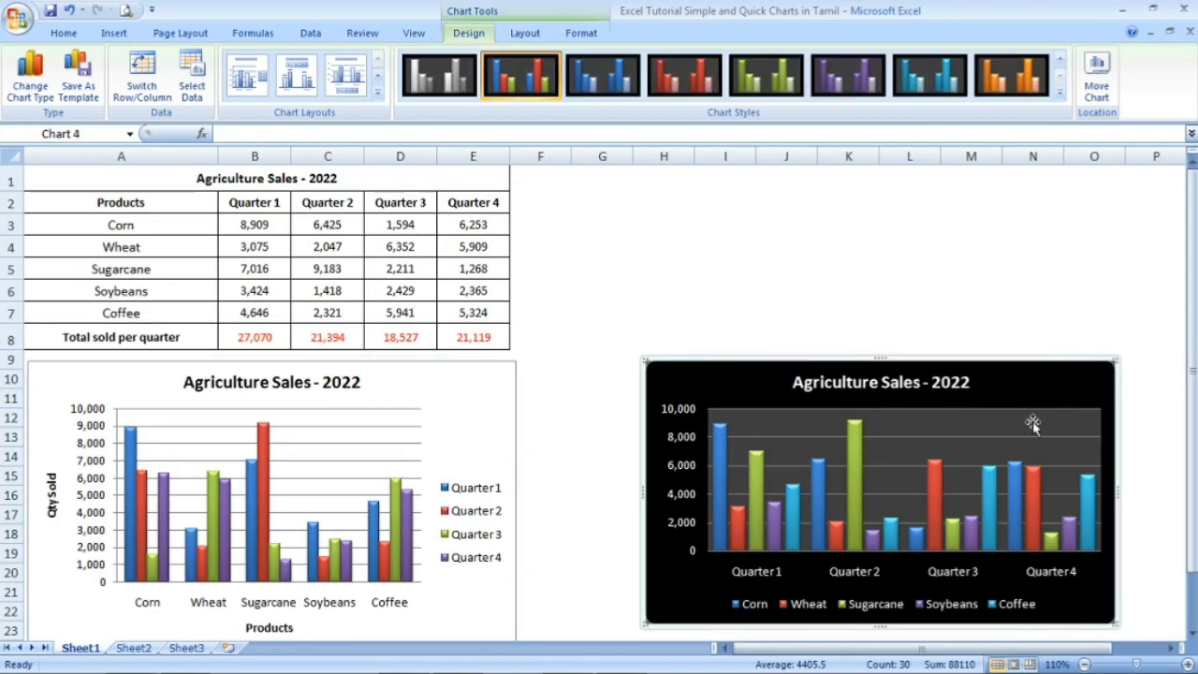
left_click(620, 659)
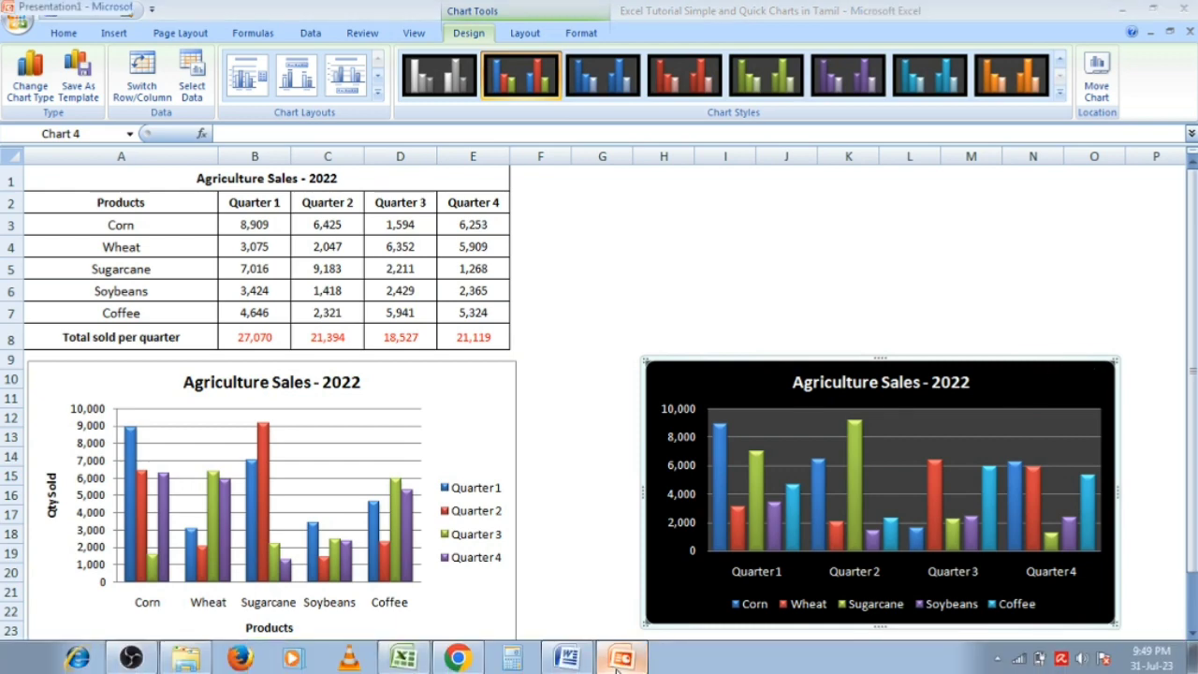